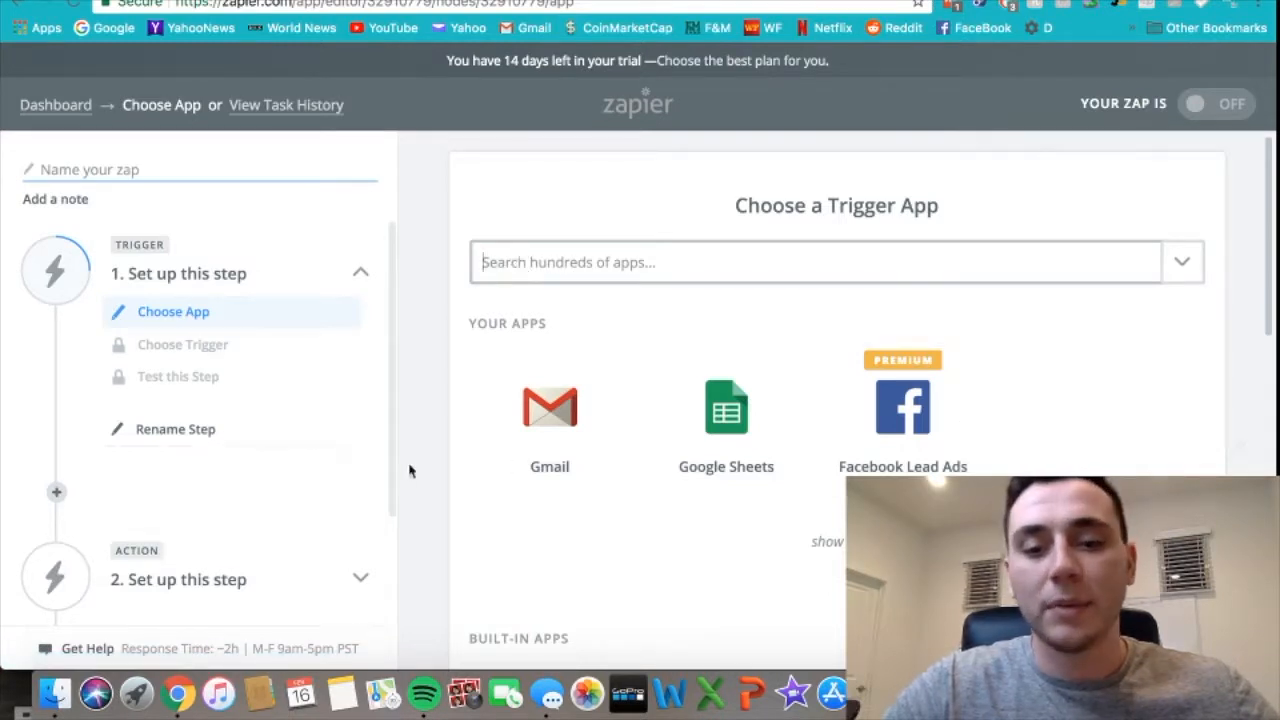
Choose Facebook Lead Ads as the trigger app, using the New Lead trigger and the already connected account.
left_click(751, 266)
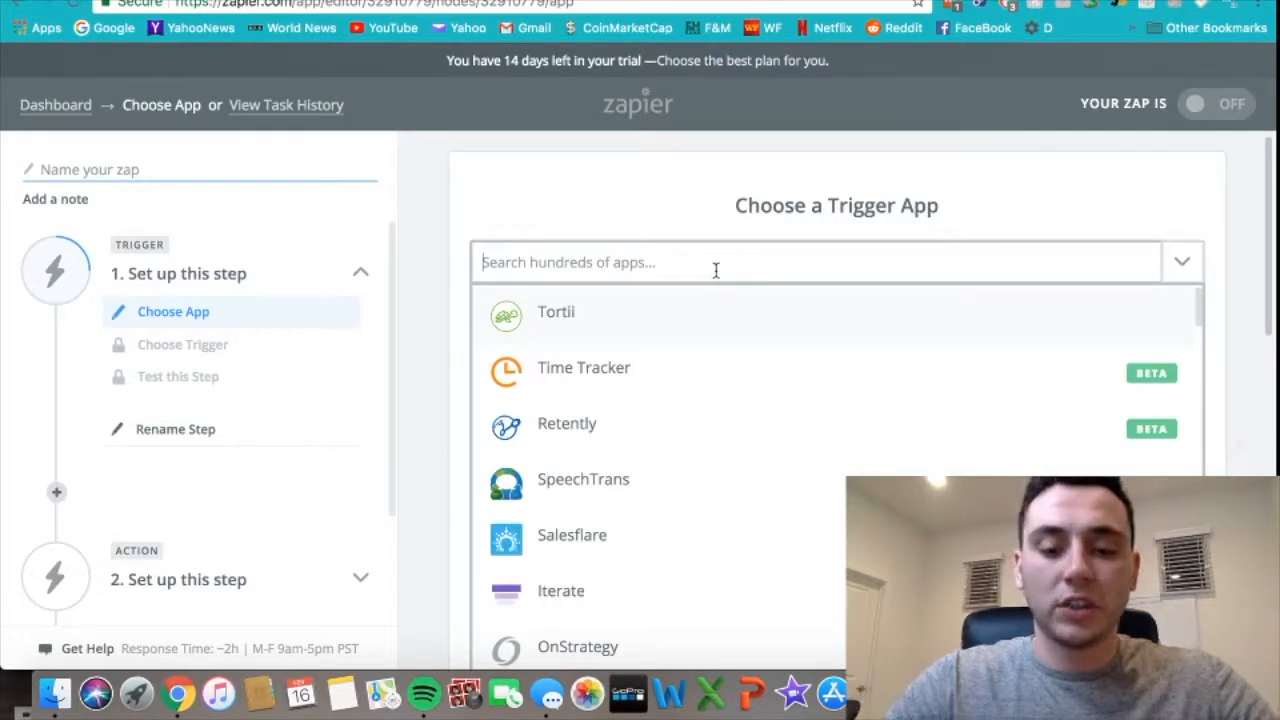
type("facebook le")
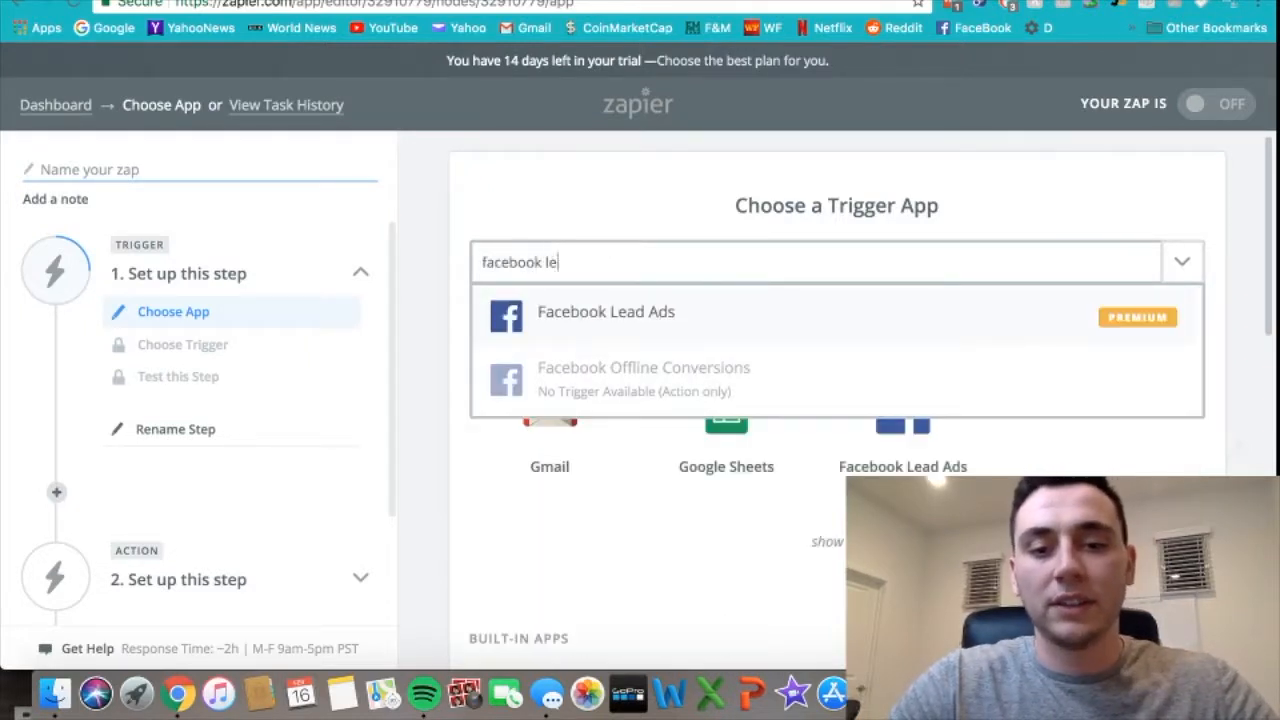
type("a")
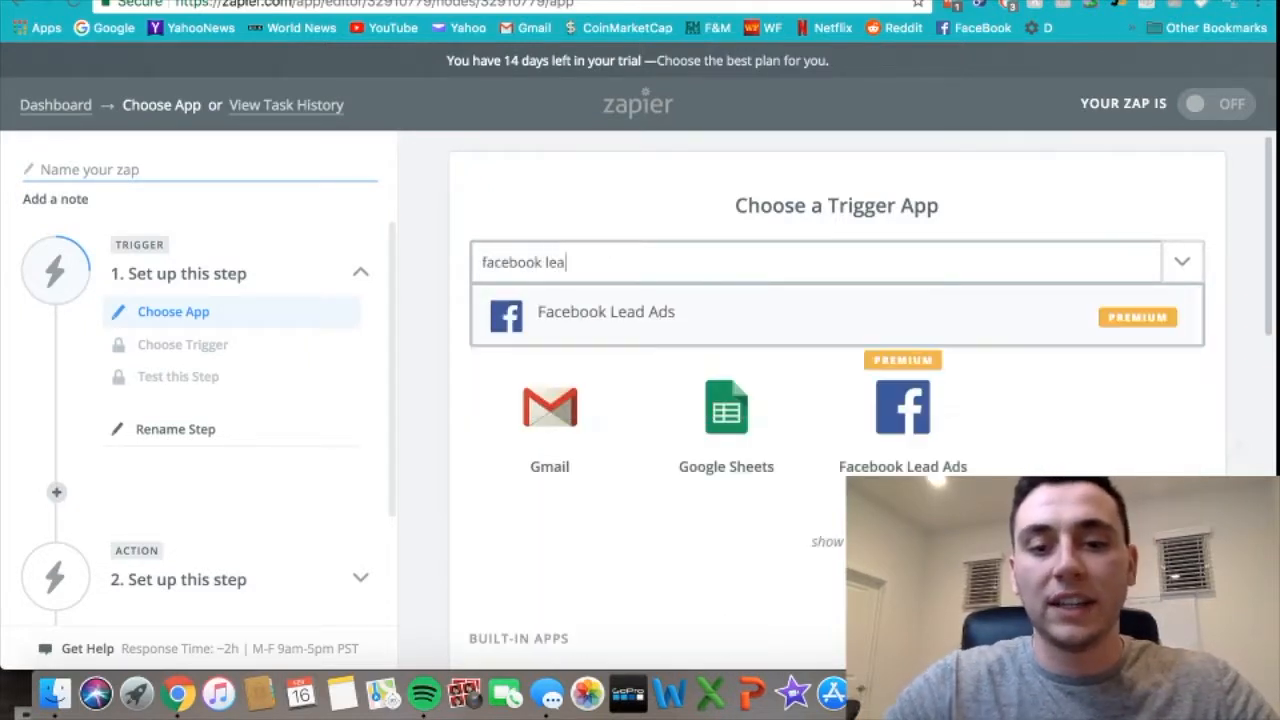
left_click(644, 331)
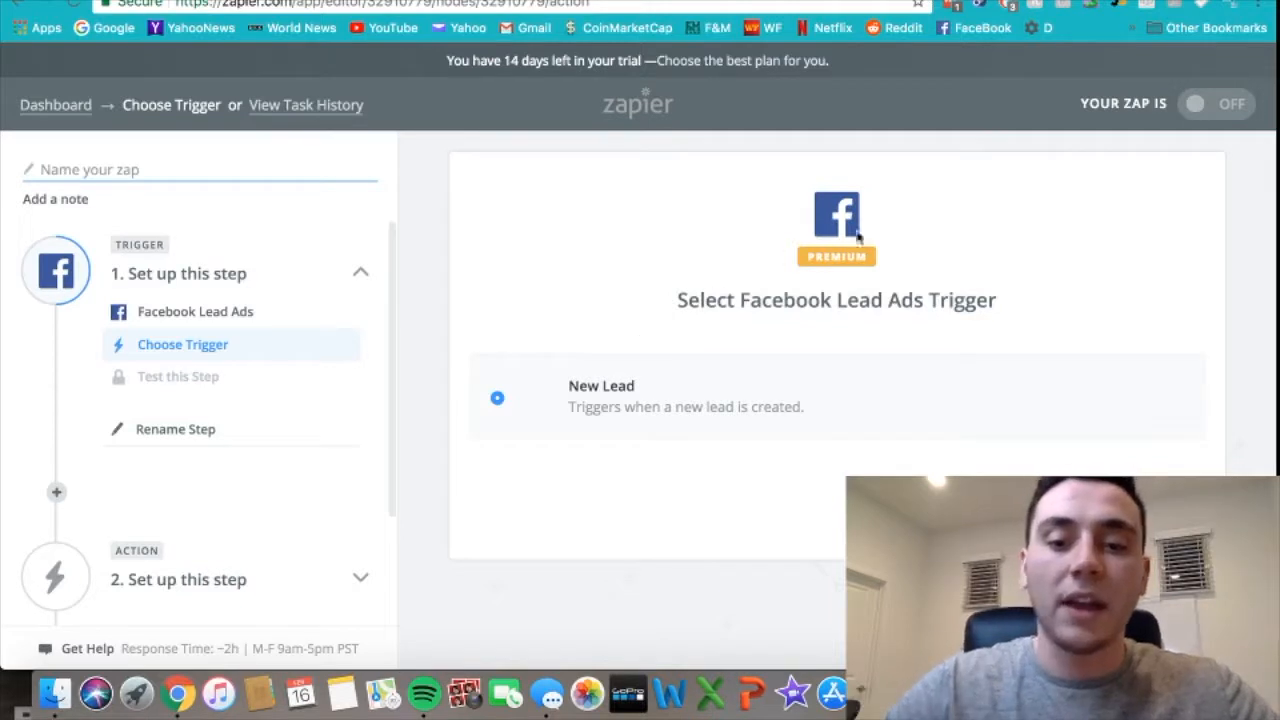
left_click(1132, 503)
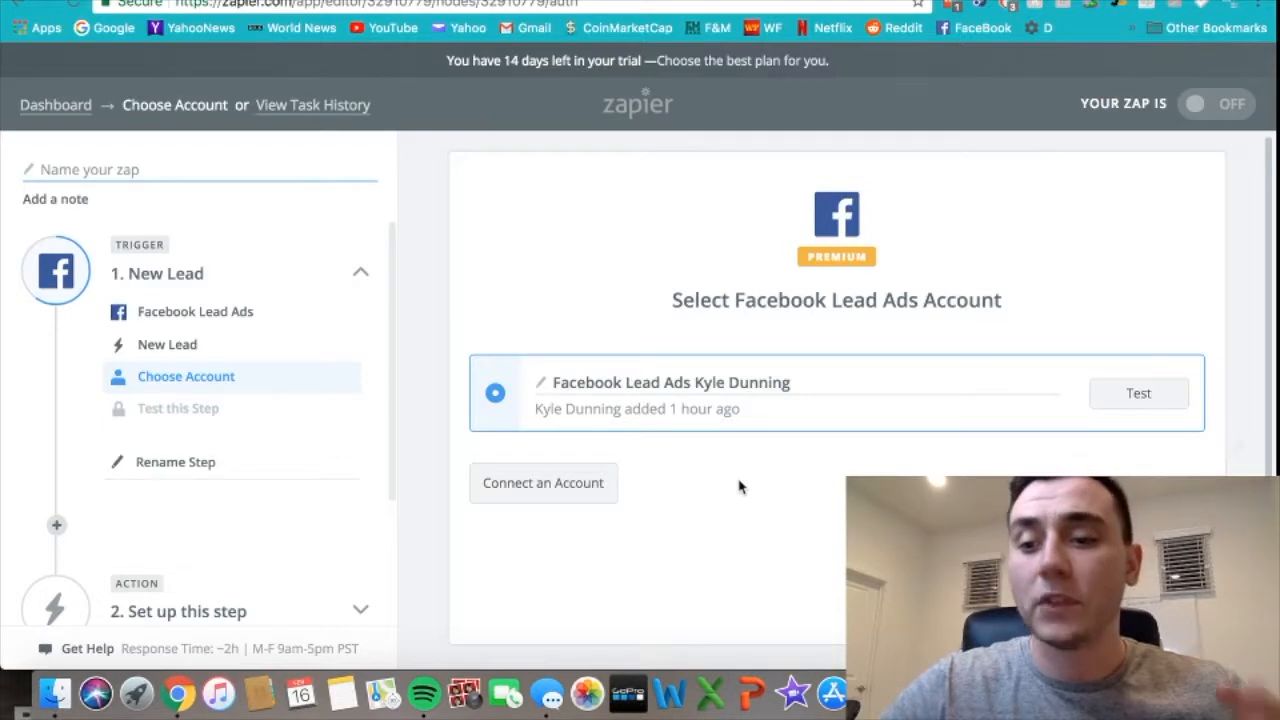
left_click(1132, 594)
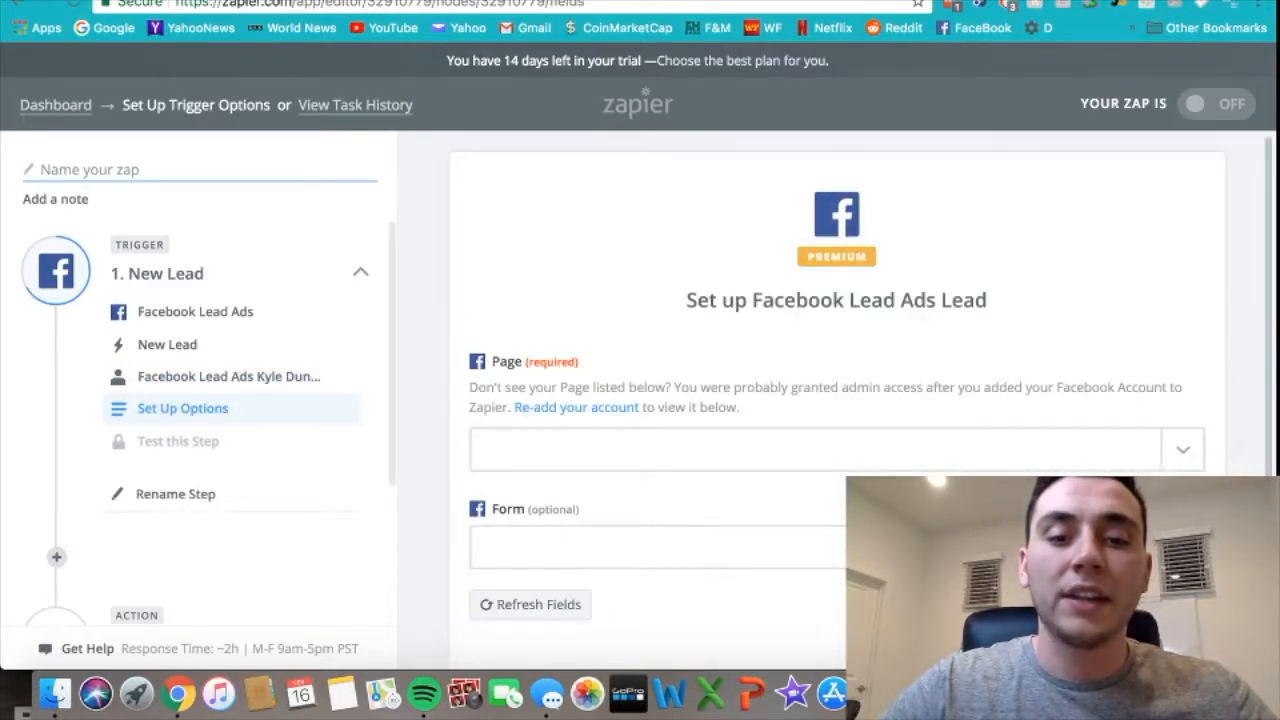
Set the trigger's page to the account owner's page and its form to "Untitled form 201802-15".
left_click(1186, 453)
left_click(630, 460)
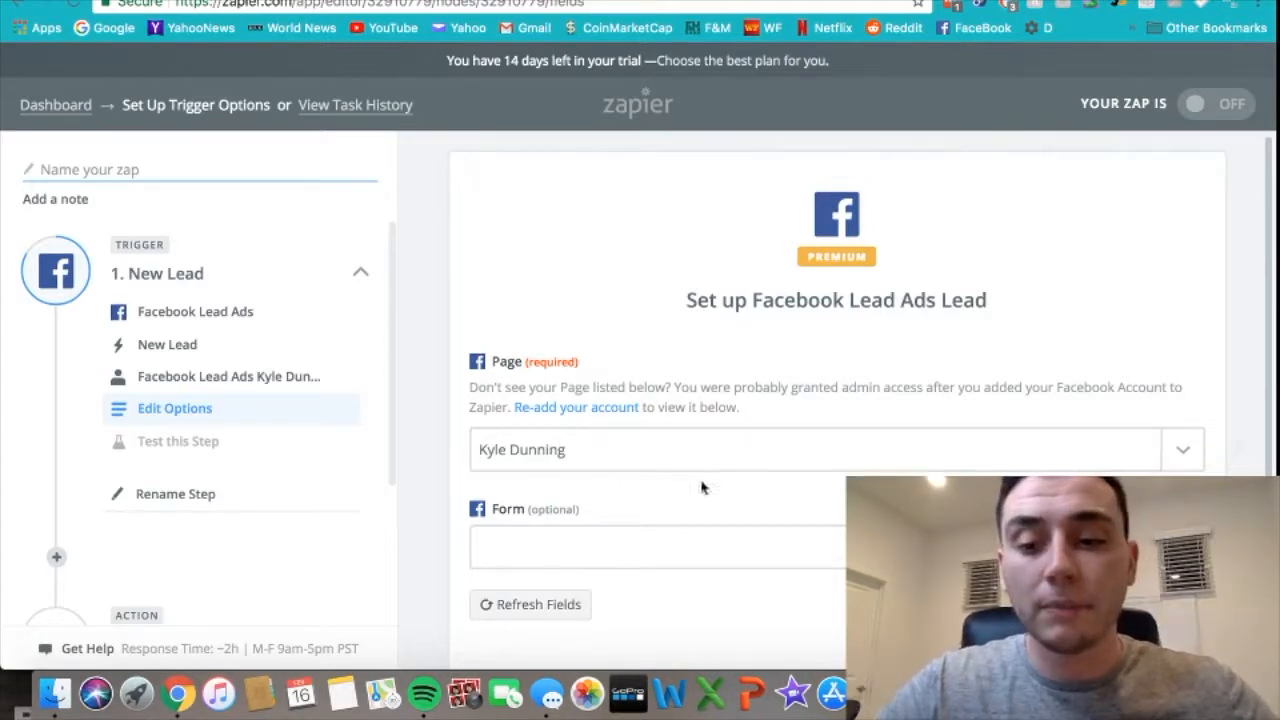
left_click(776, 552)
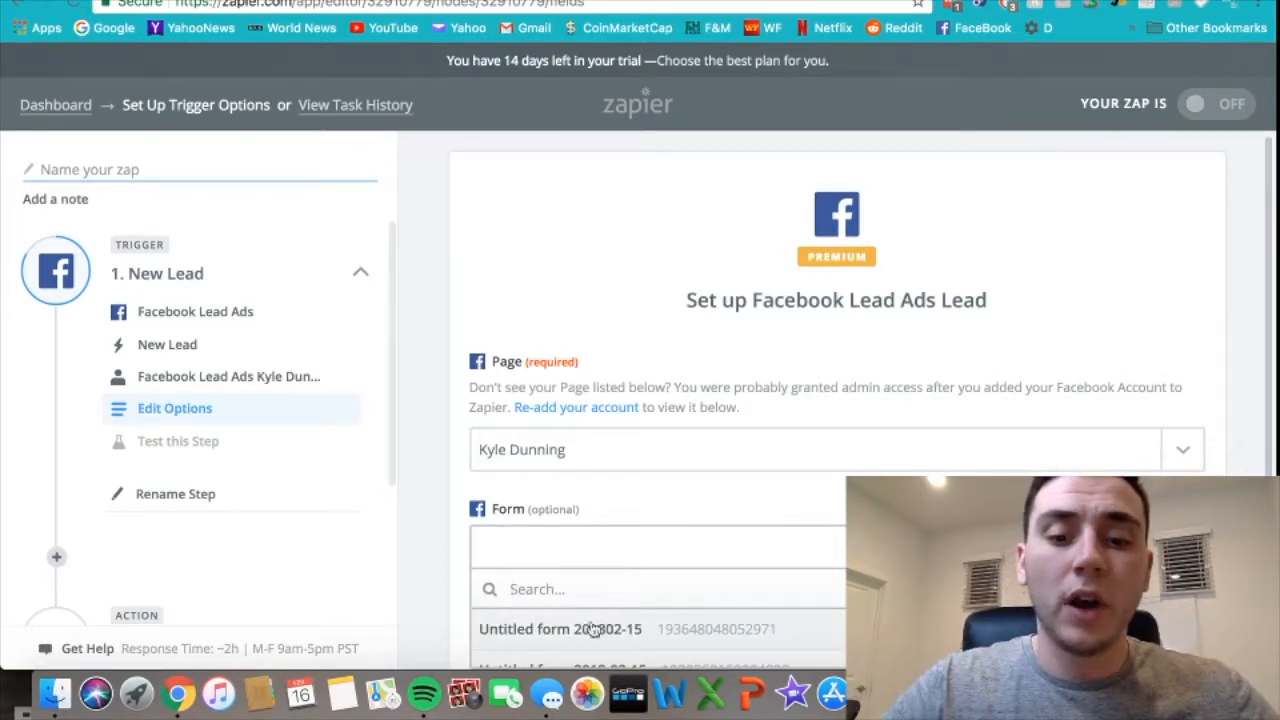
scroll(560, 630, "down", 2)
scroll(570, 625, "up", 2)
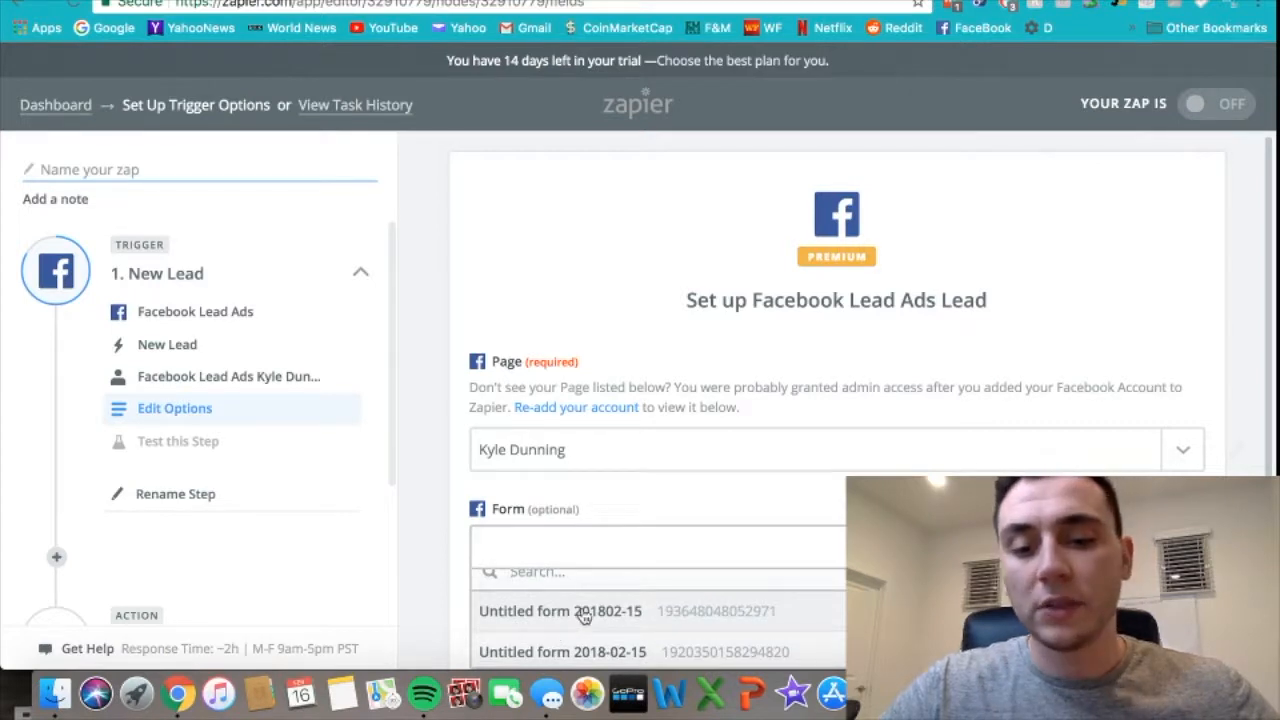
left_click(584, 614)
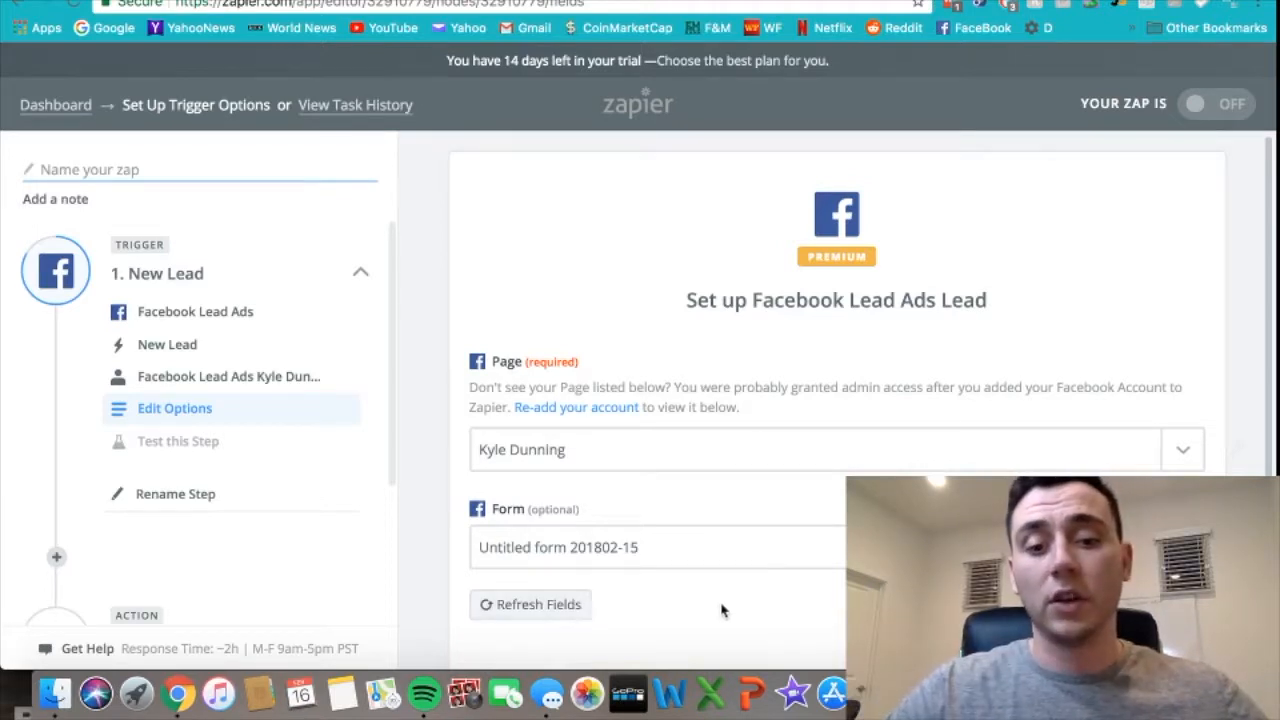
Test the Facebook Lead Ads trigger with the selected options and continue to the action setup.
scroll(720, 608, "down", 2)
left_click(1151, 612)
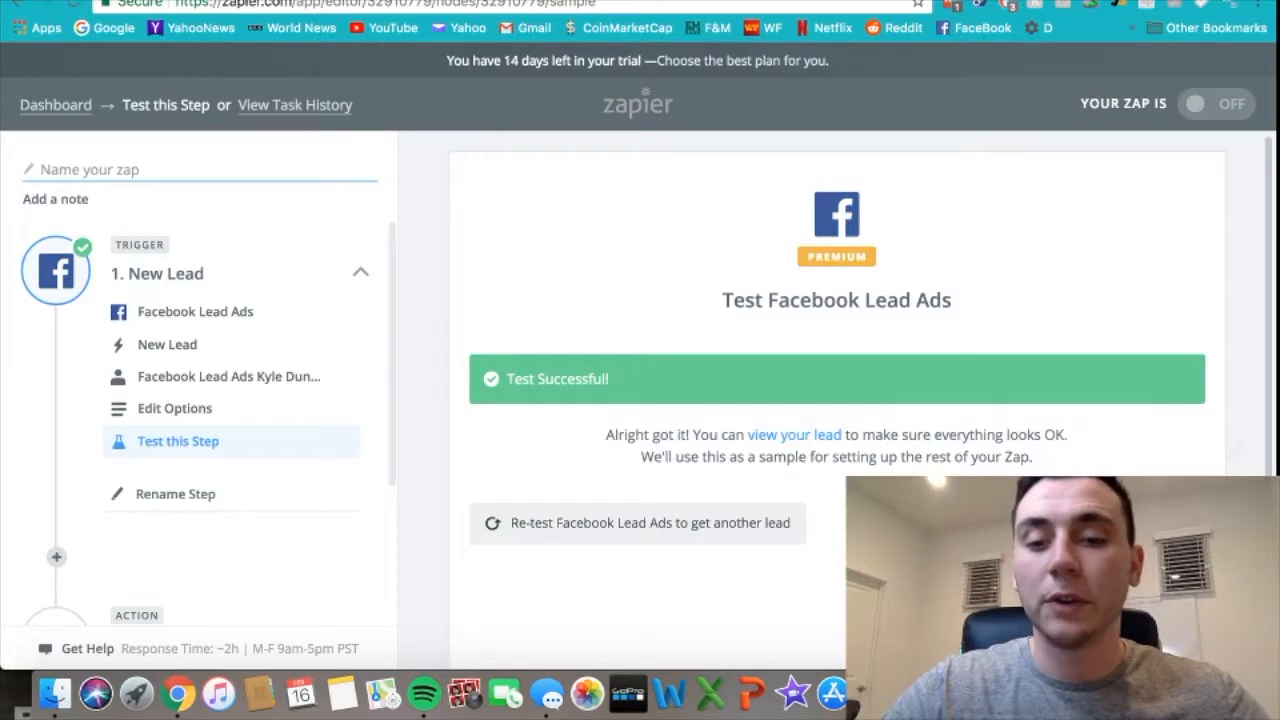
left_click(1144, 523)
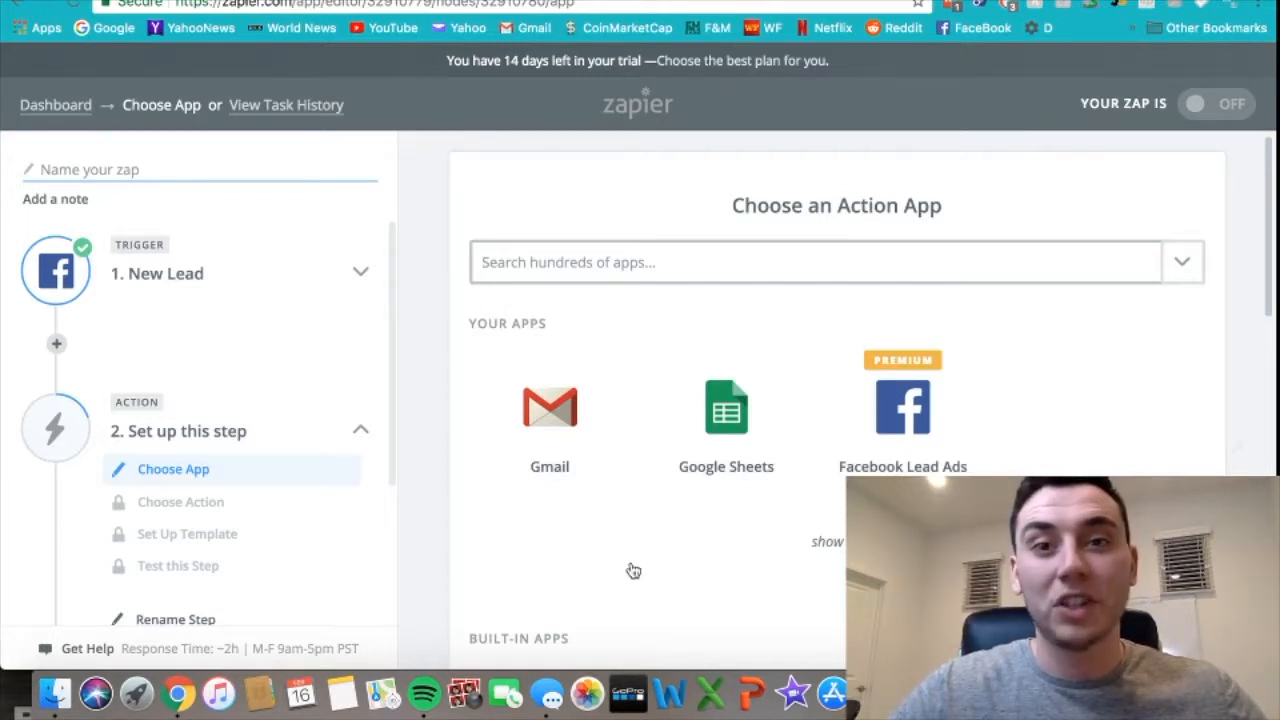
Choose Gmail as the action app, using the Send Email action and the already connected Gmail account.
left_click(567, 412)
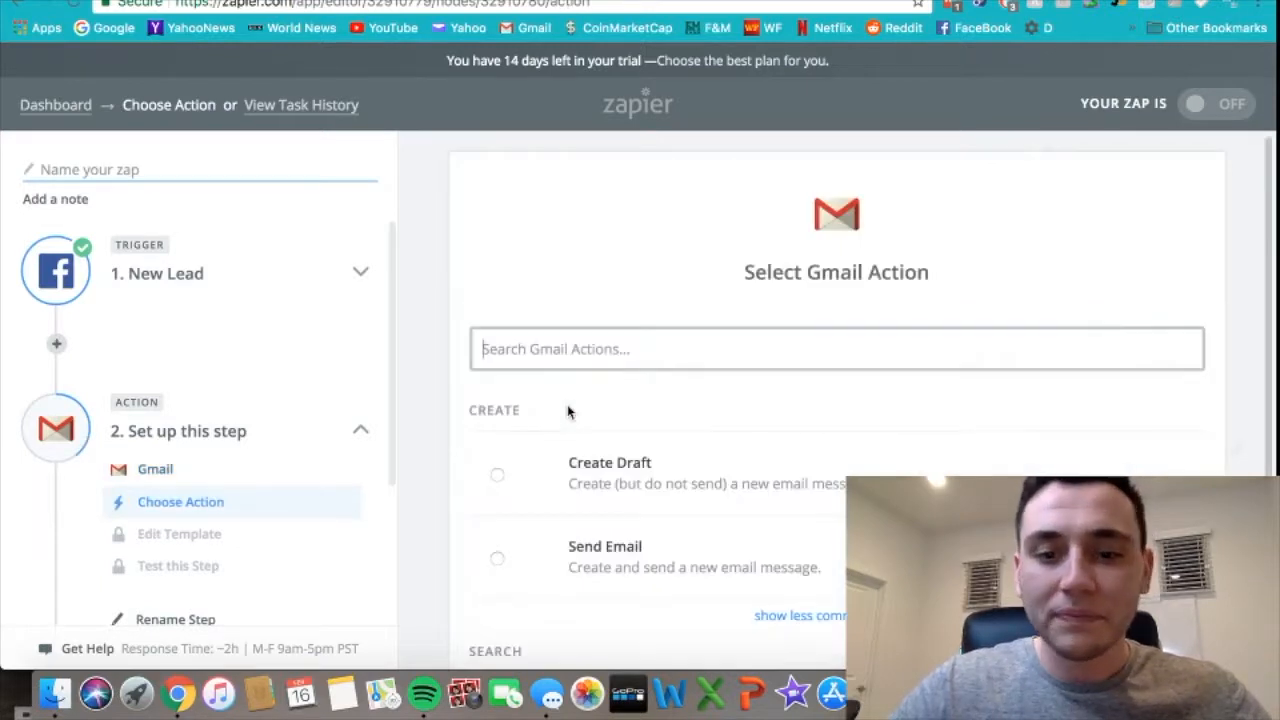
scroll(834, 423, "down", 3)
scroll(834, 423, "up", 1)
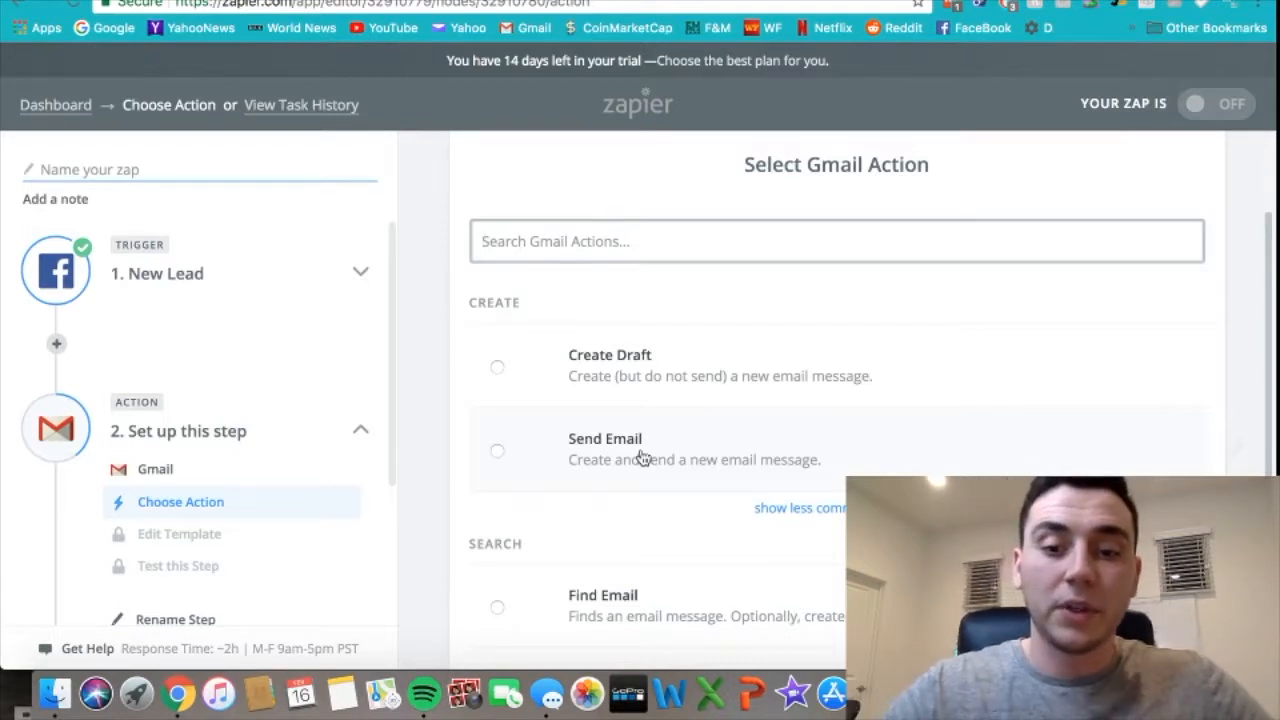
left_click(734, 447)
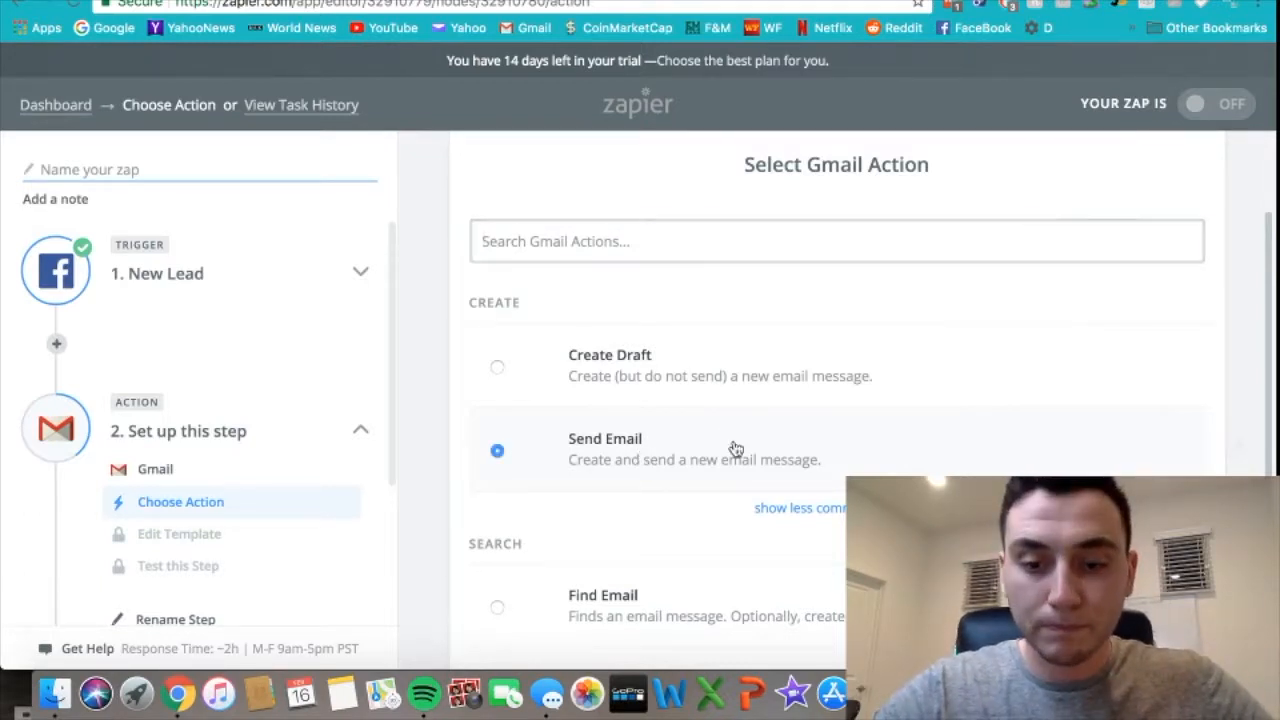
scroll(970, 467, "down", 3)
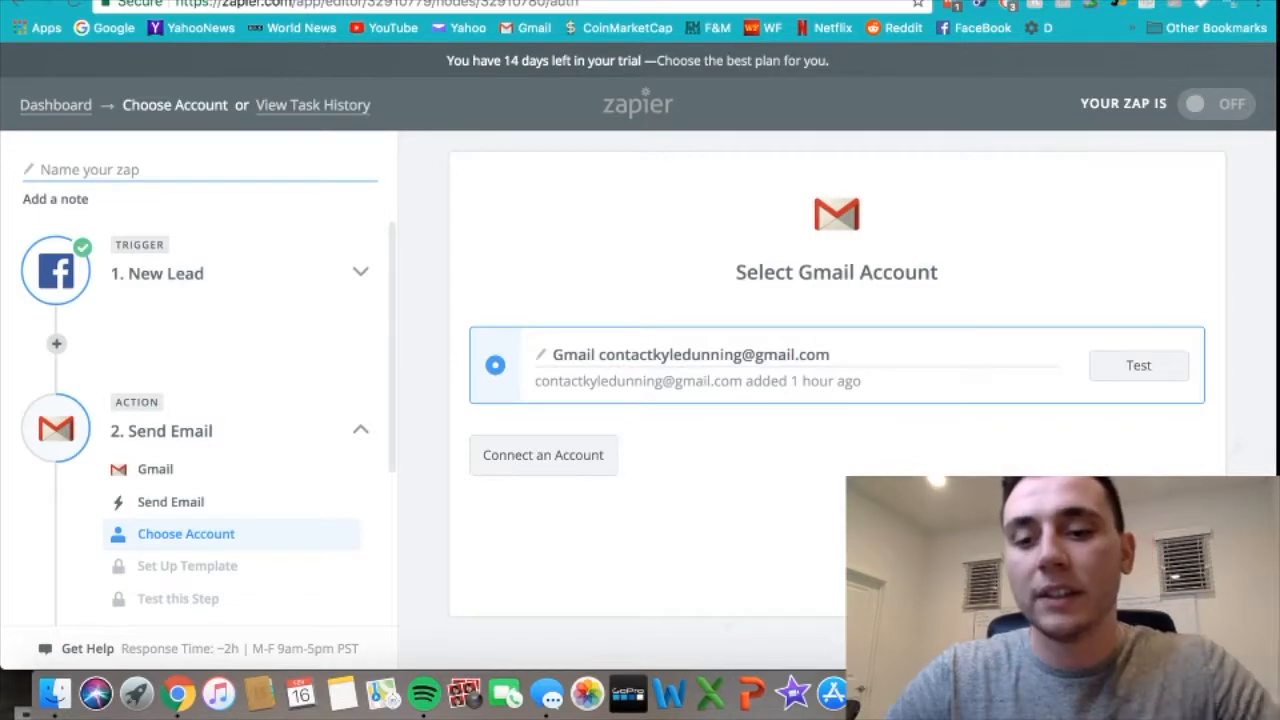
left_click(1132, 568)
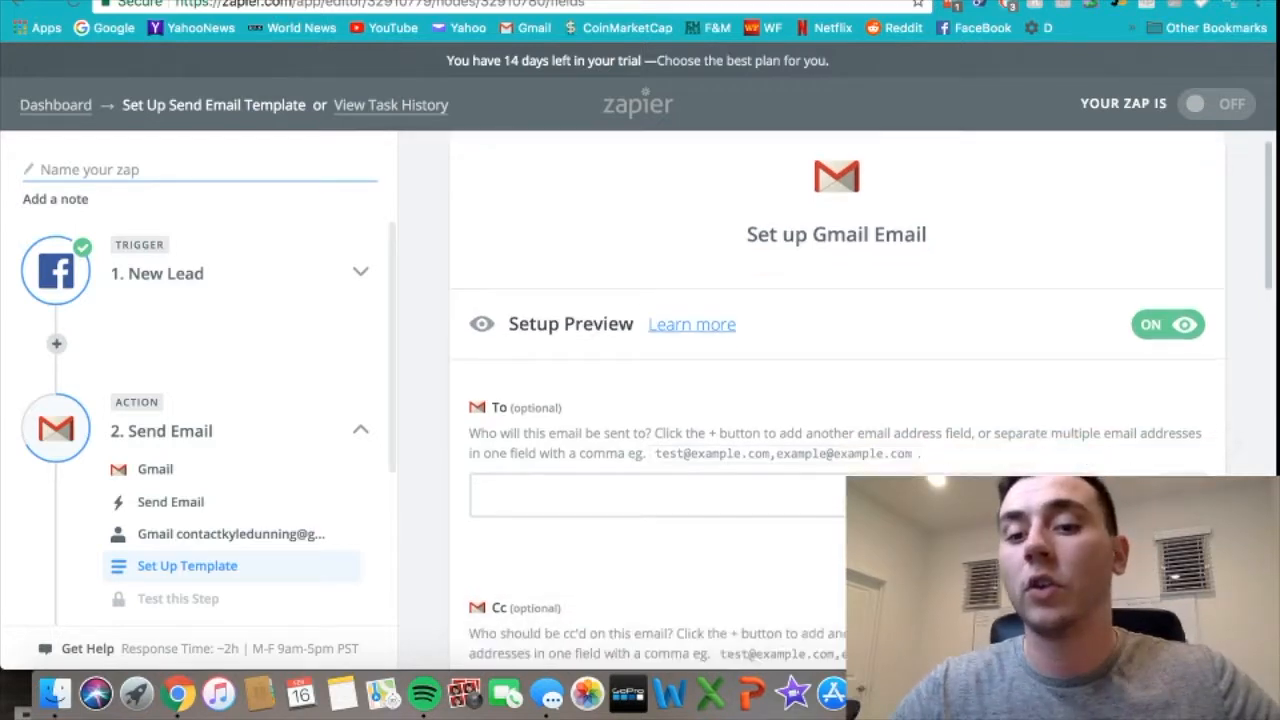
Map the Email field of the New Lead step into the email's To field.
scroll(836, 400, "down", 4)
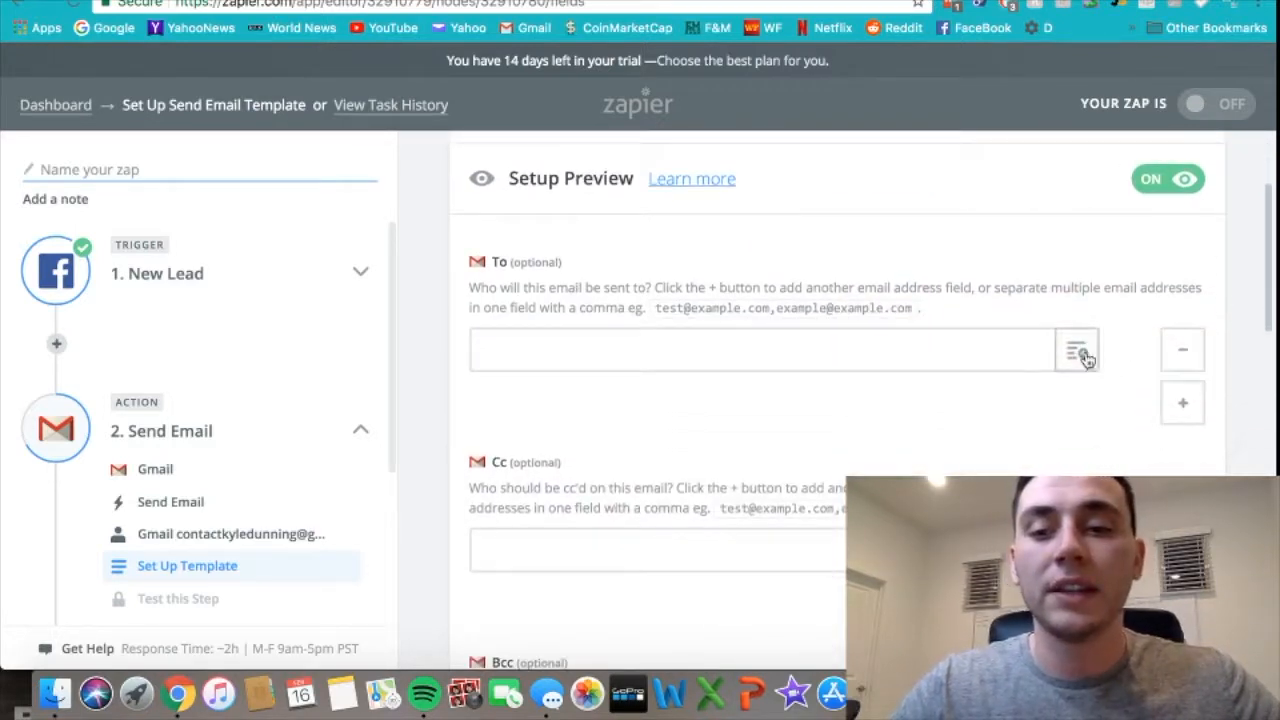
left_click(1080, 355)
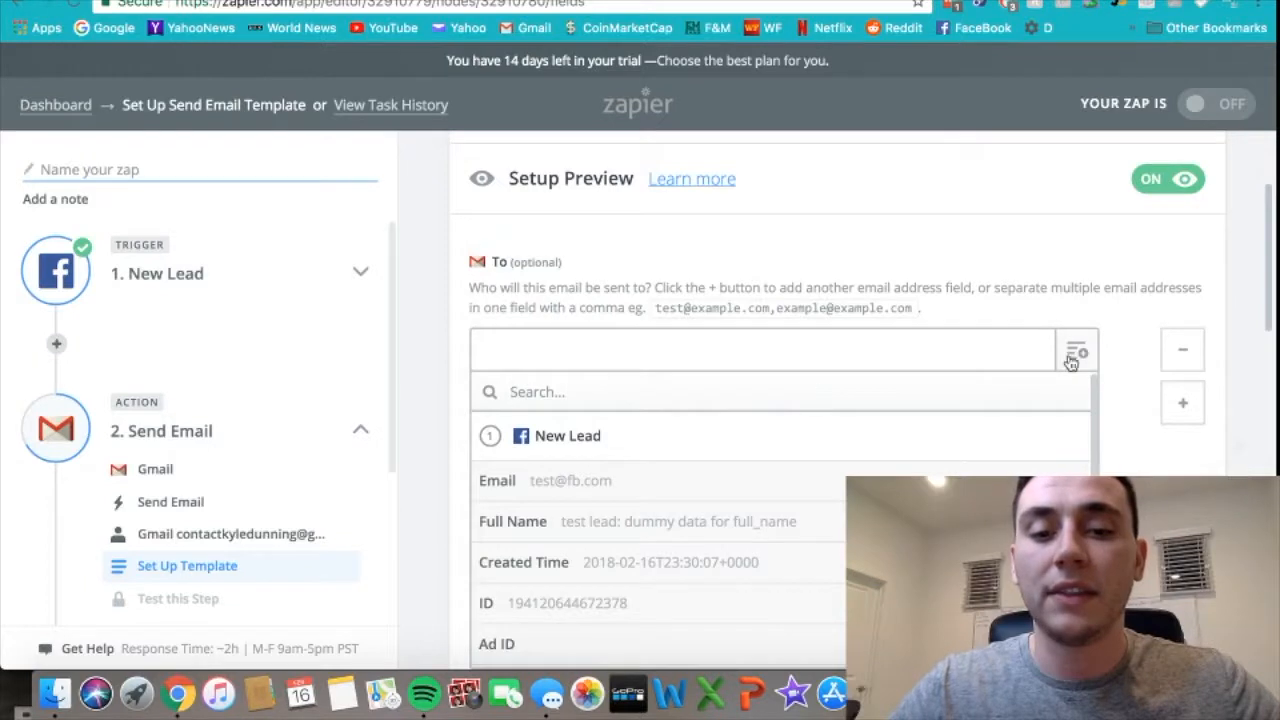
left_click(571, 484)
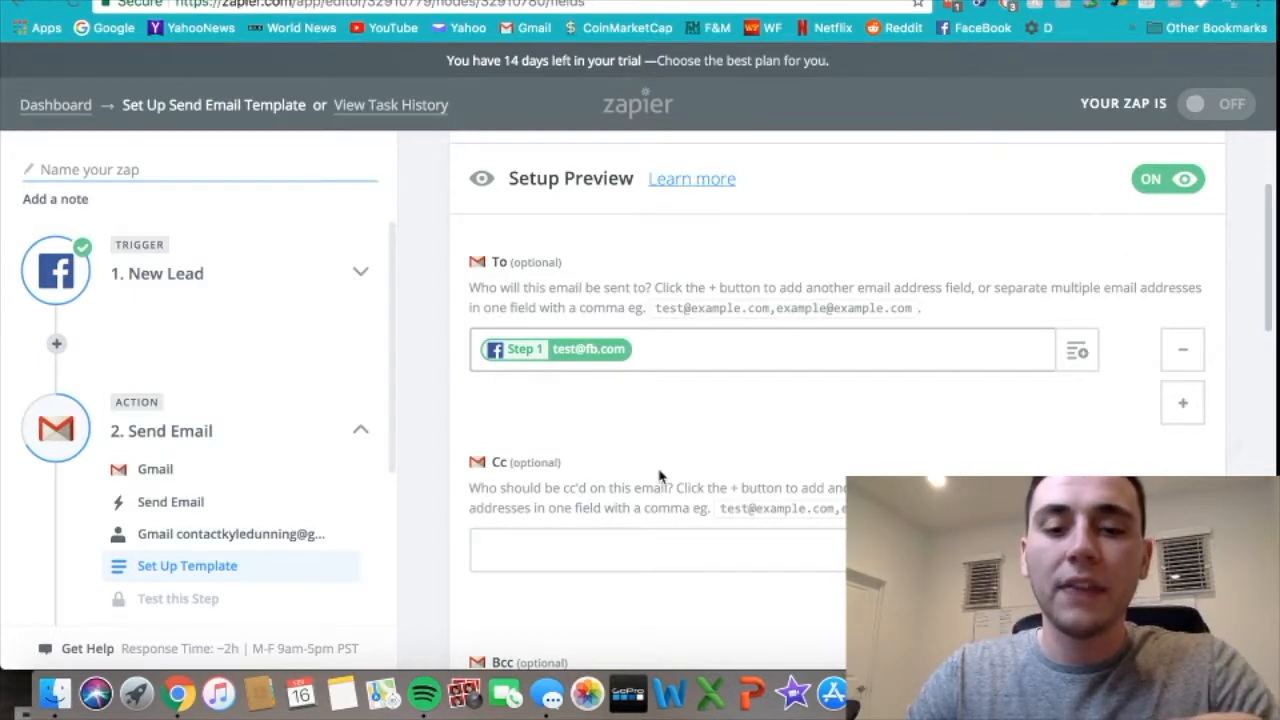
Enter "HI" as the email's subject and "thanks for subscribing :)" as its plain-text body.
scroll(655, 475, "down", 2)
scroll(660, 476, "down", 2)
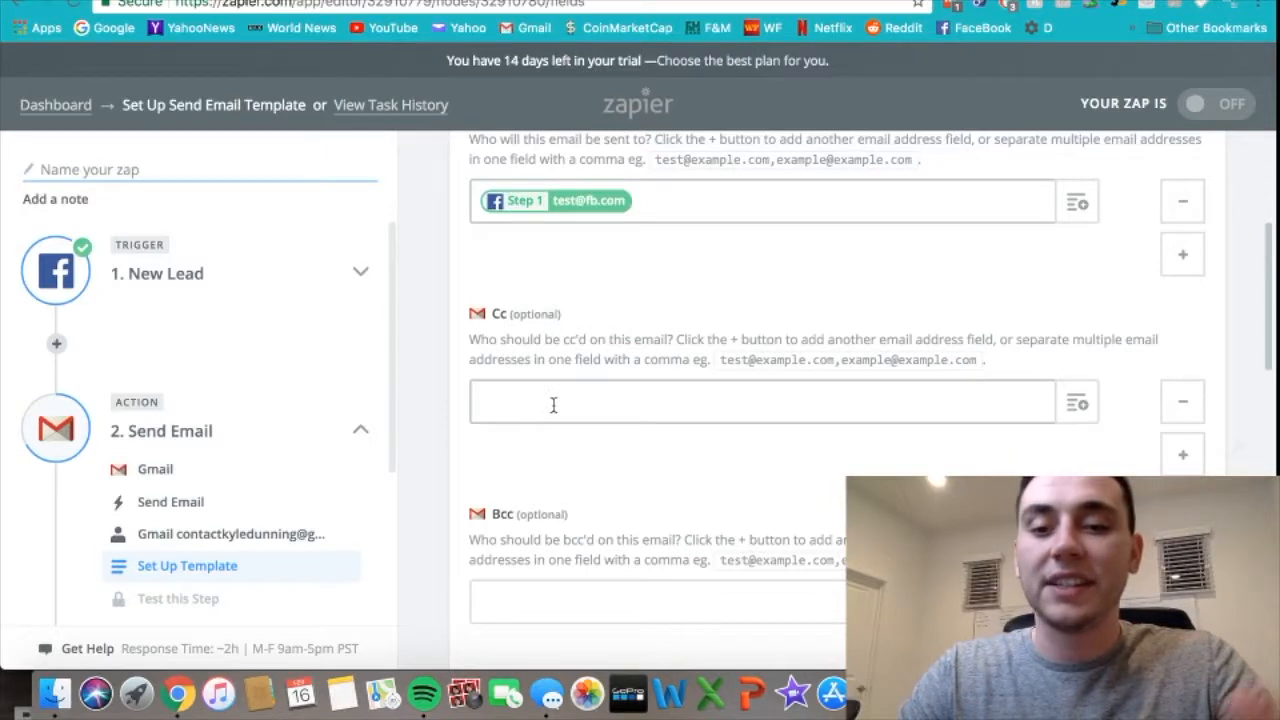
scroll(553, 404, "down", 4)
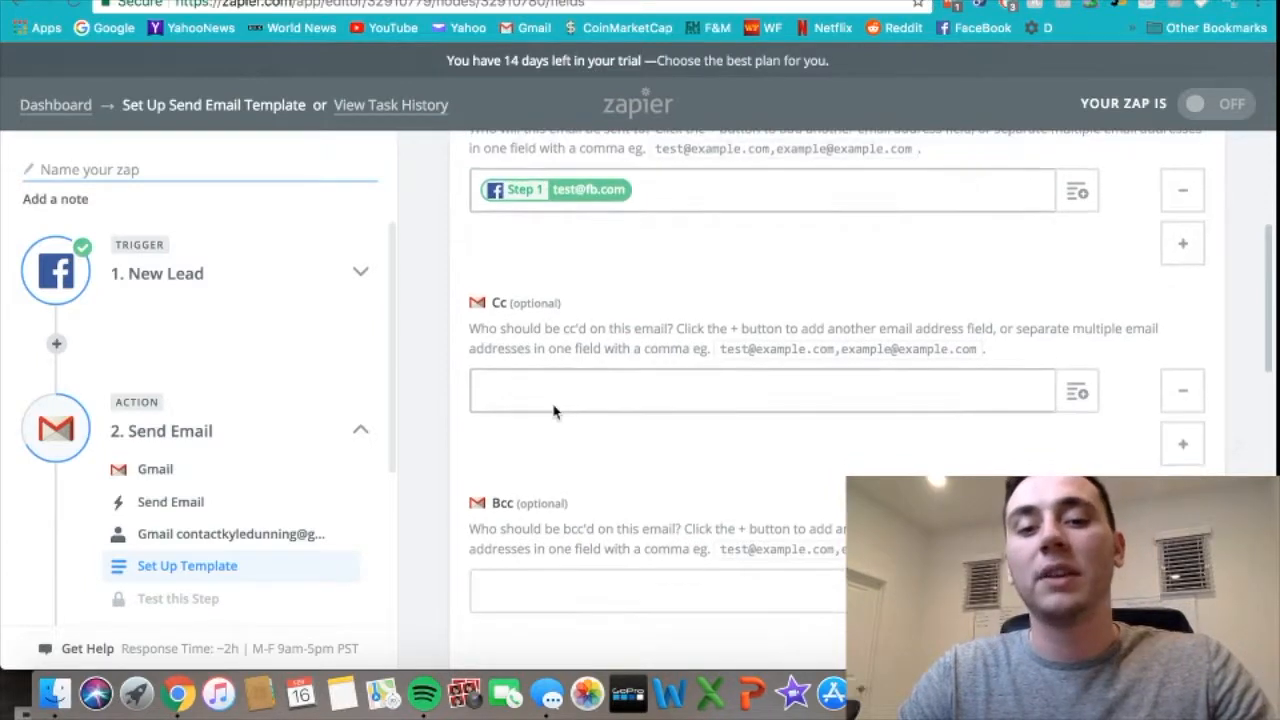
scroll(553, 410, "down", 3)
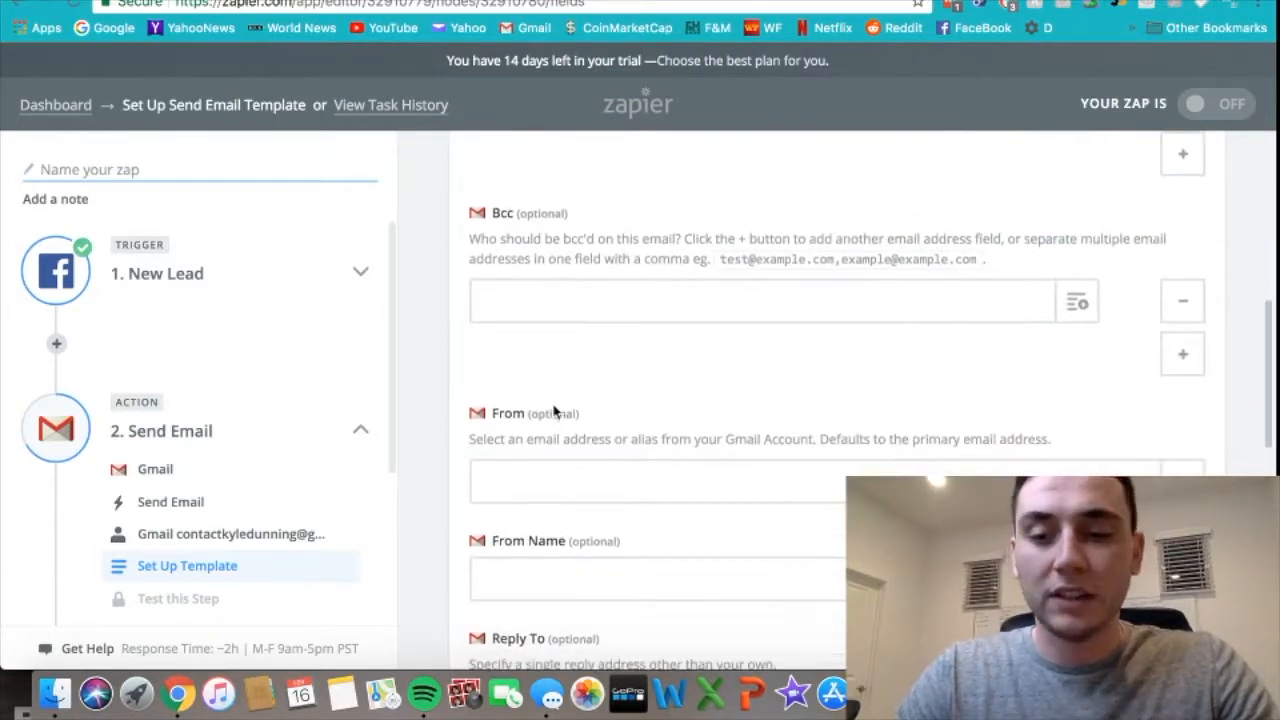
scroll(553, 410, "down", 1)
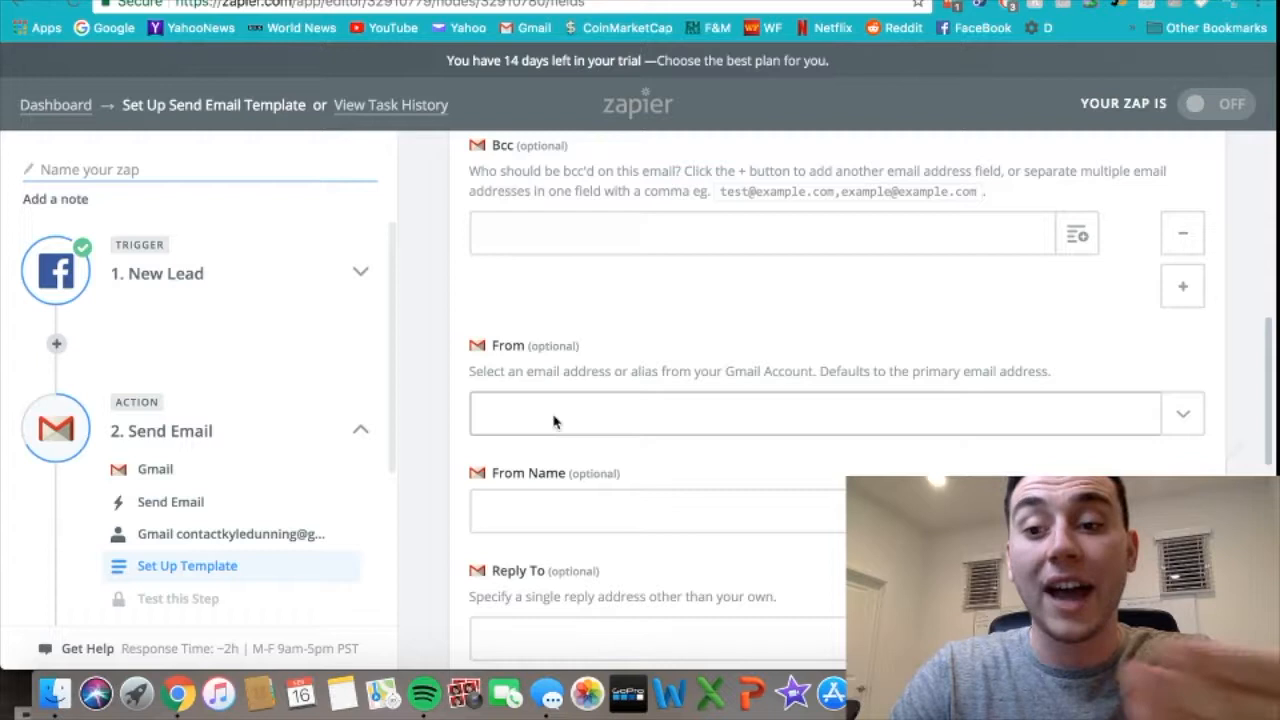
scroll(554, 421, "down", 3)
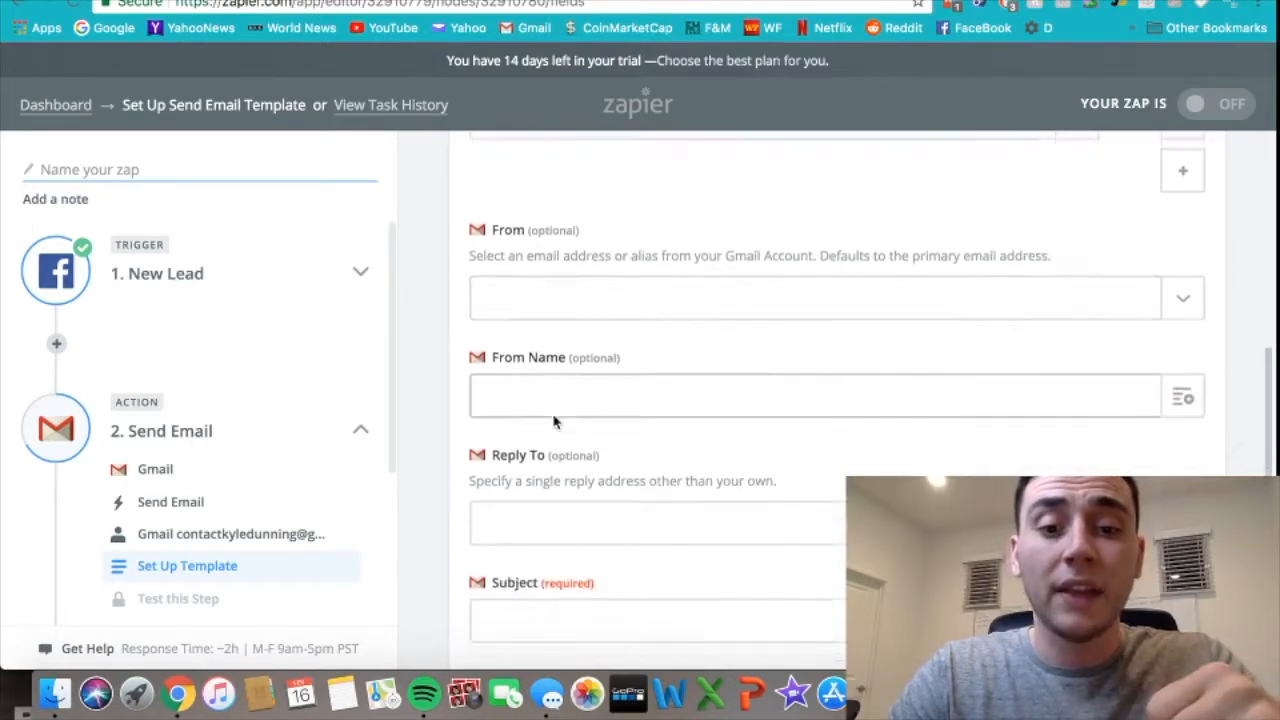
scroll(554, 421, "down", 3)
scroll(554, 421, "down", 1)
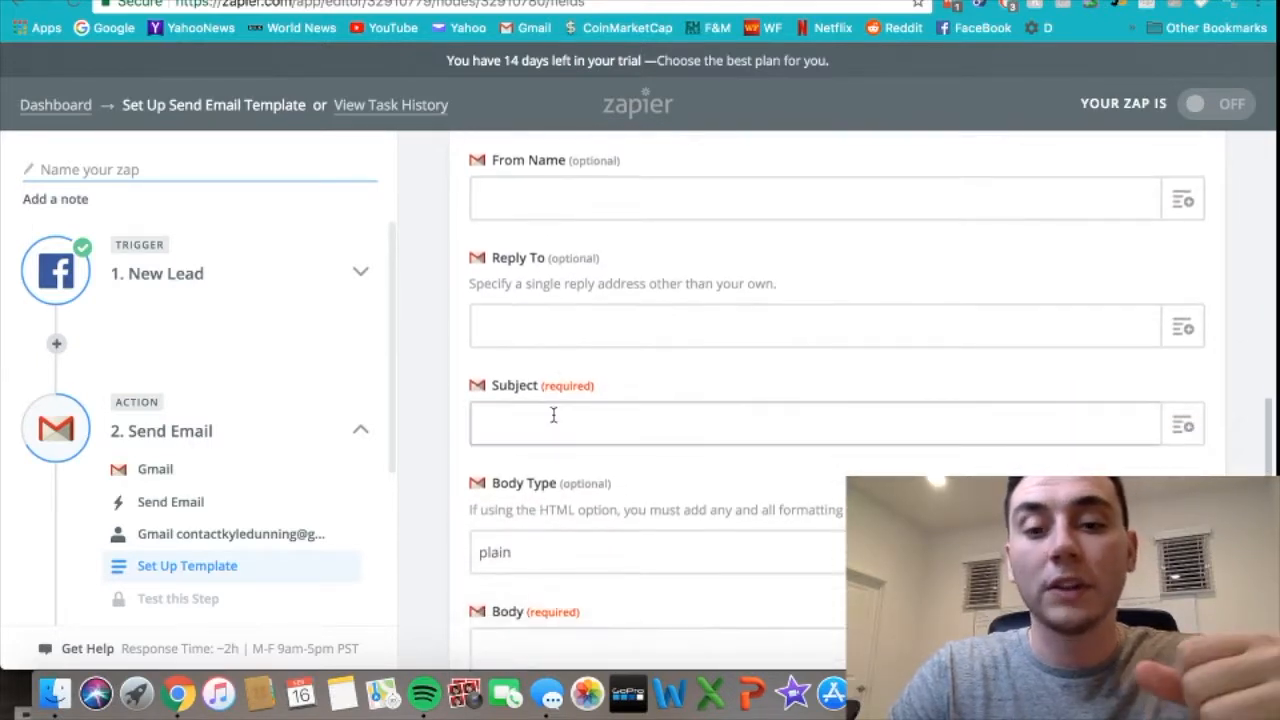
left_click(546, 417)
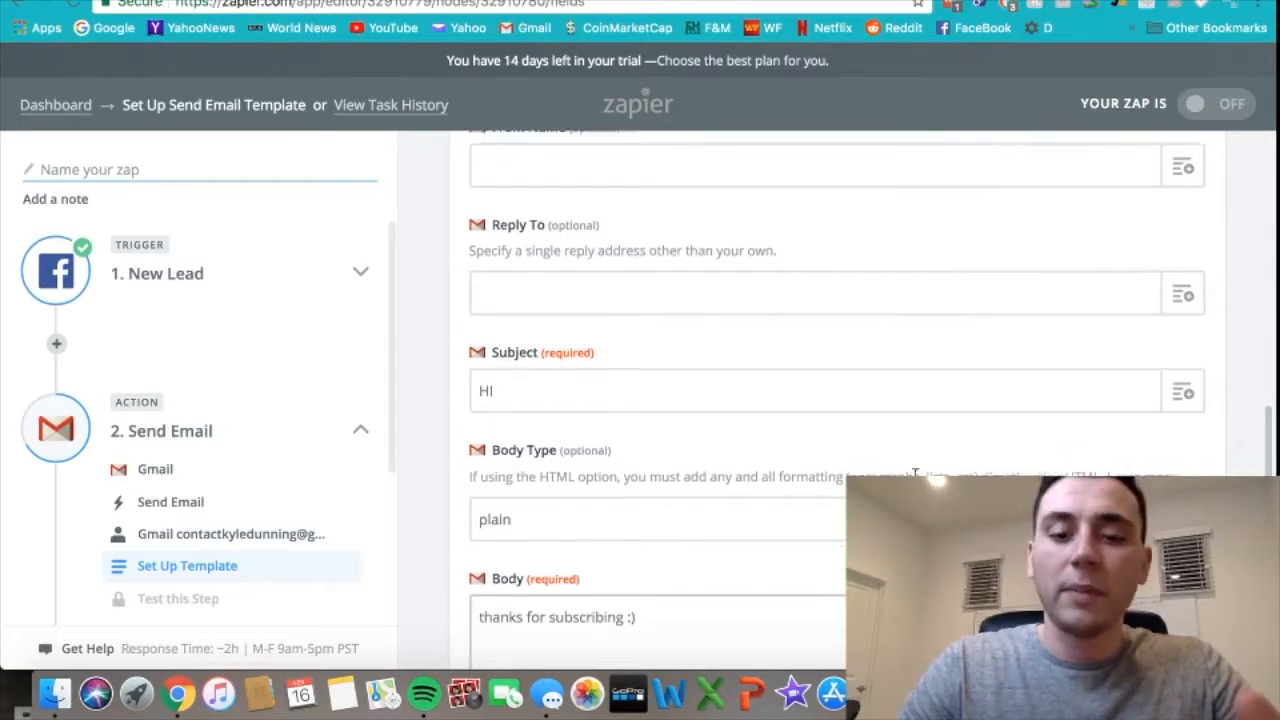
Leave the label and attachment fields empty and continue to the Send Email test.
scroll(915, 472, "down", 8)
scroll(915, 472, "down", 2)
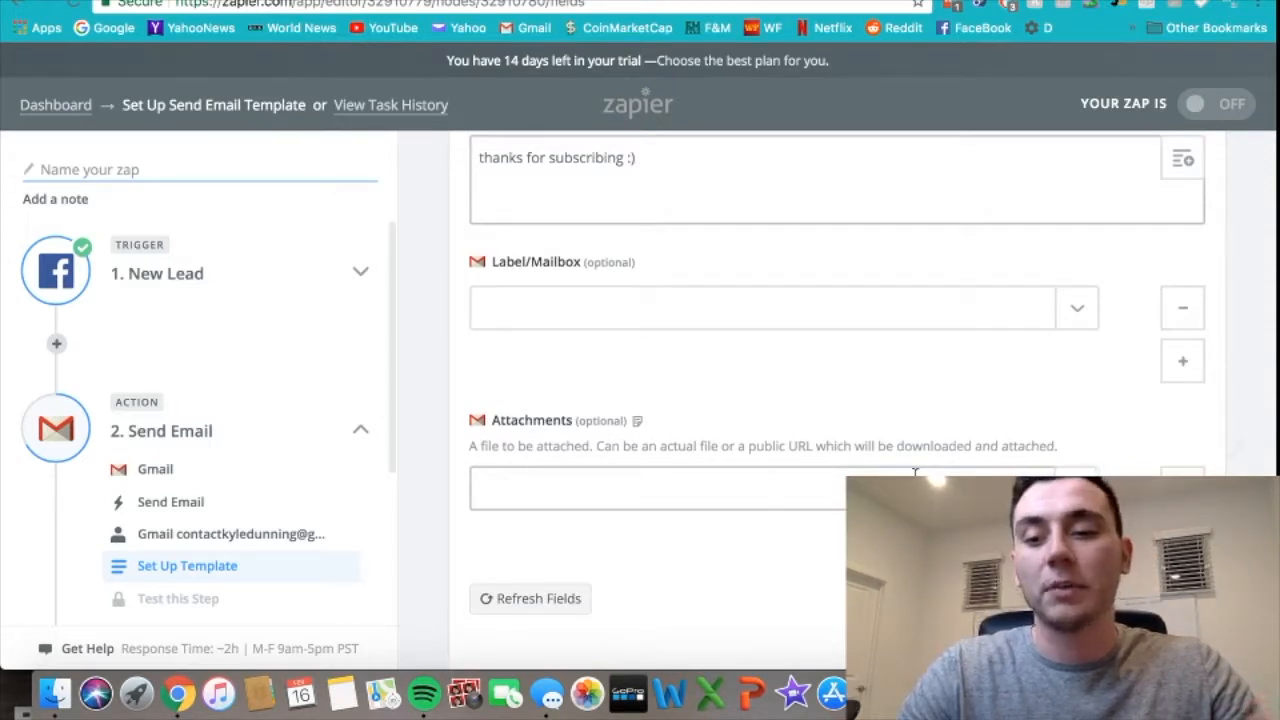
scroll(915, 472, "down", 1)
scroll(915, 472, "down", 3)
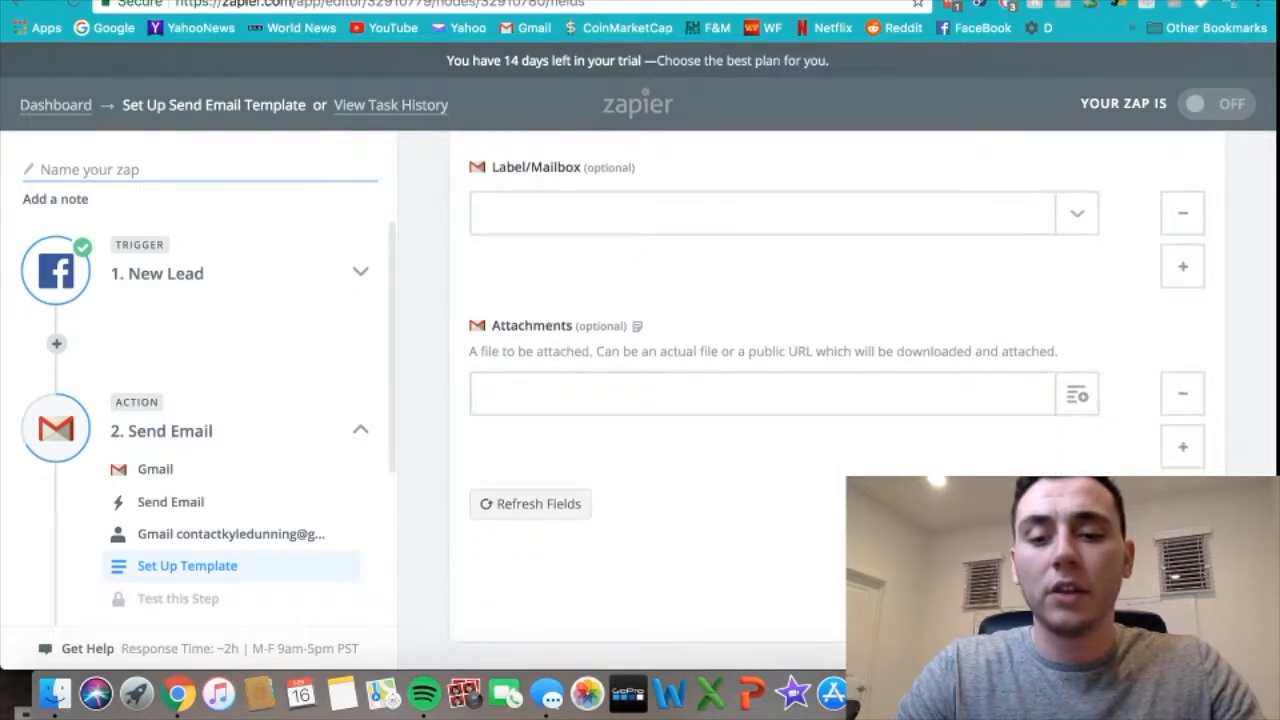
left_click(1147, 590)
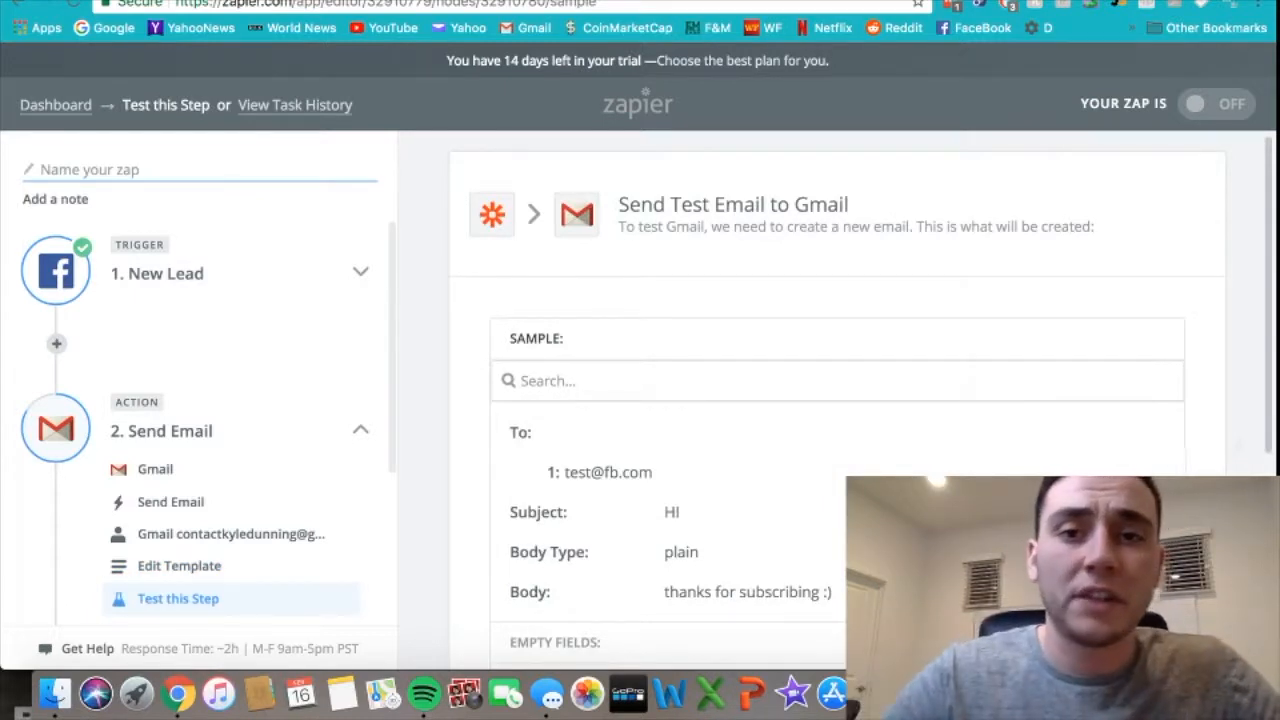
Review the sample email's fields and send it through Gmail as a test of the Send Email step.
scroll(837, 400, "down", 3)
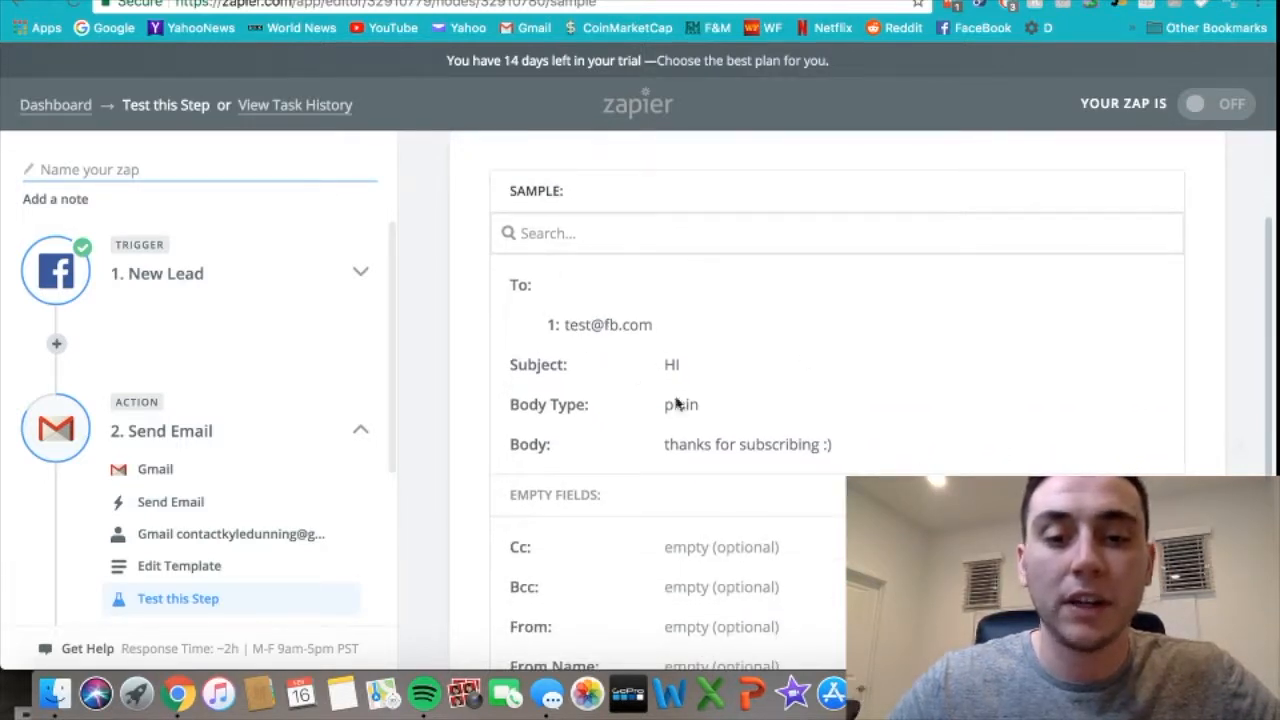
scroll(771, 440, "down", 6)
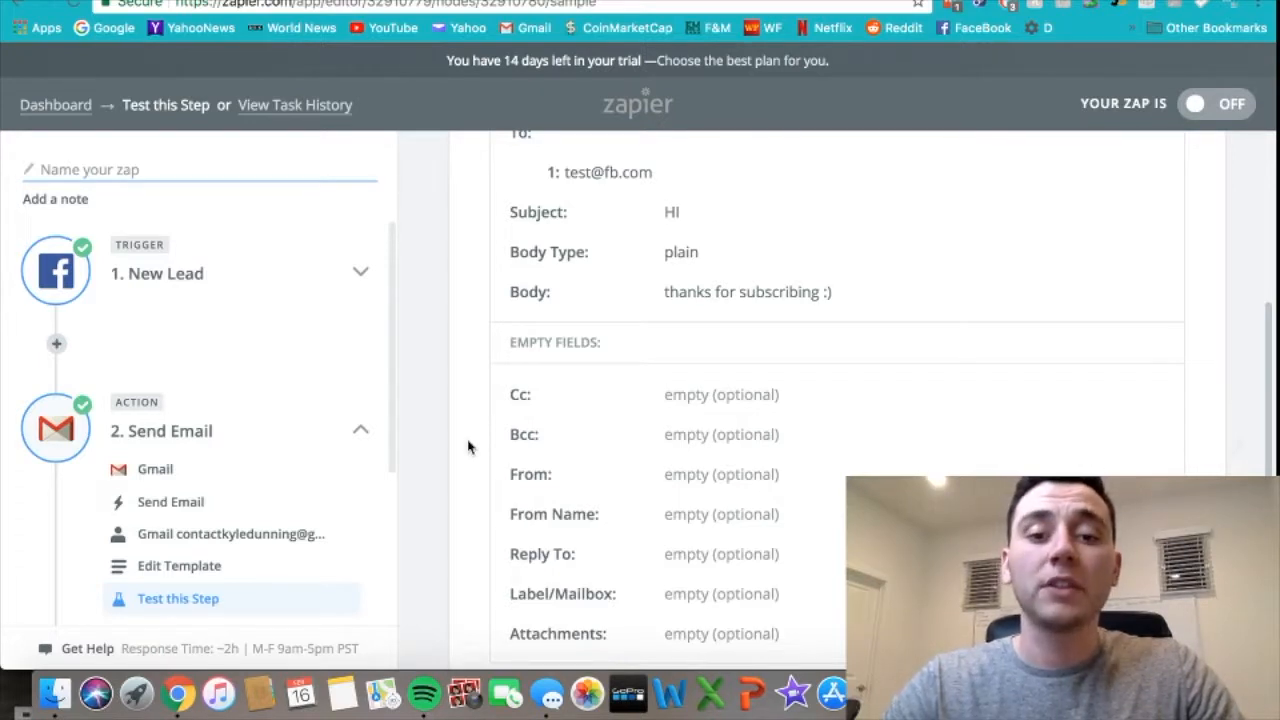
scroll(468, 447, "down", 1)
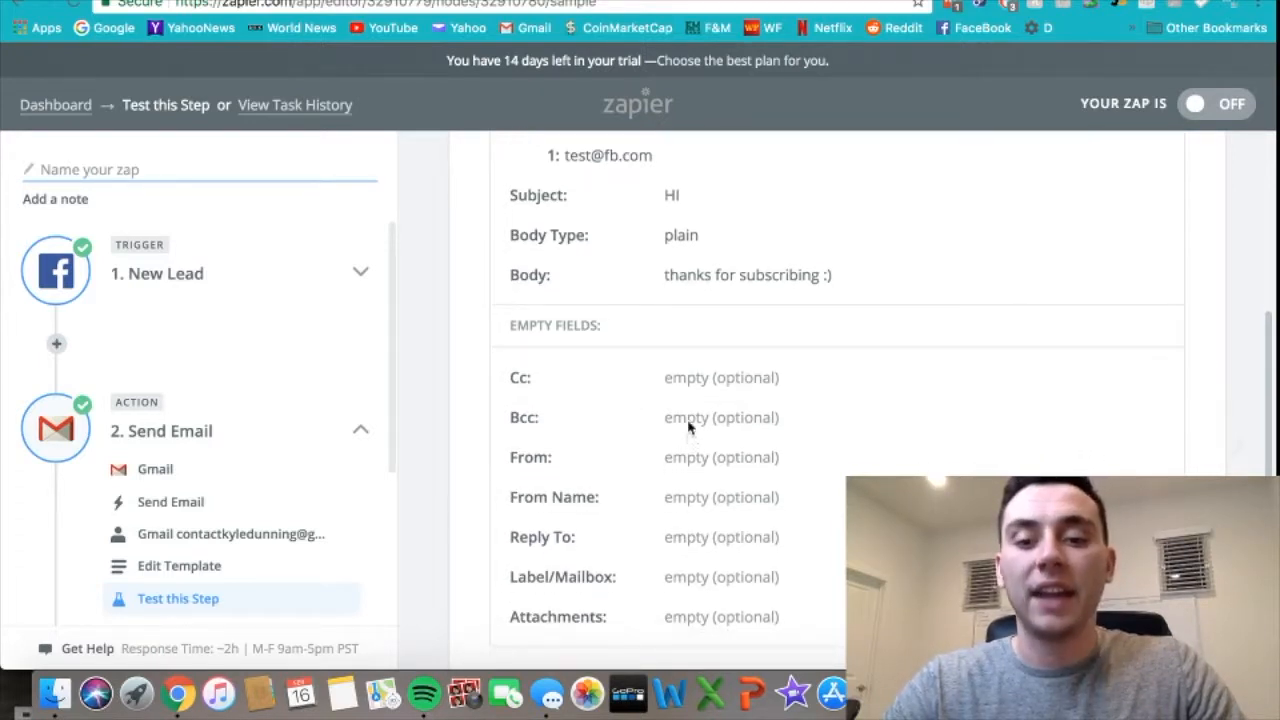
scroll(685, 415, "up", 2)
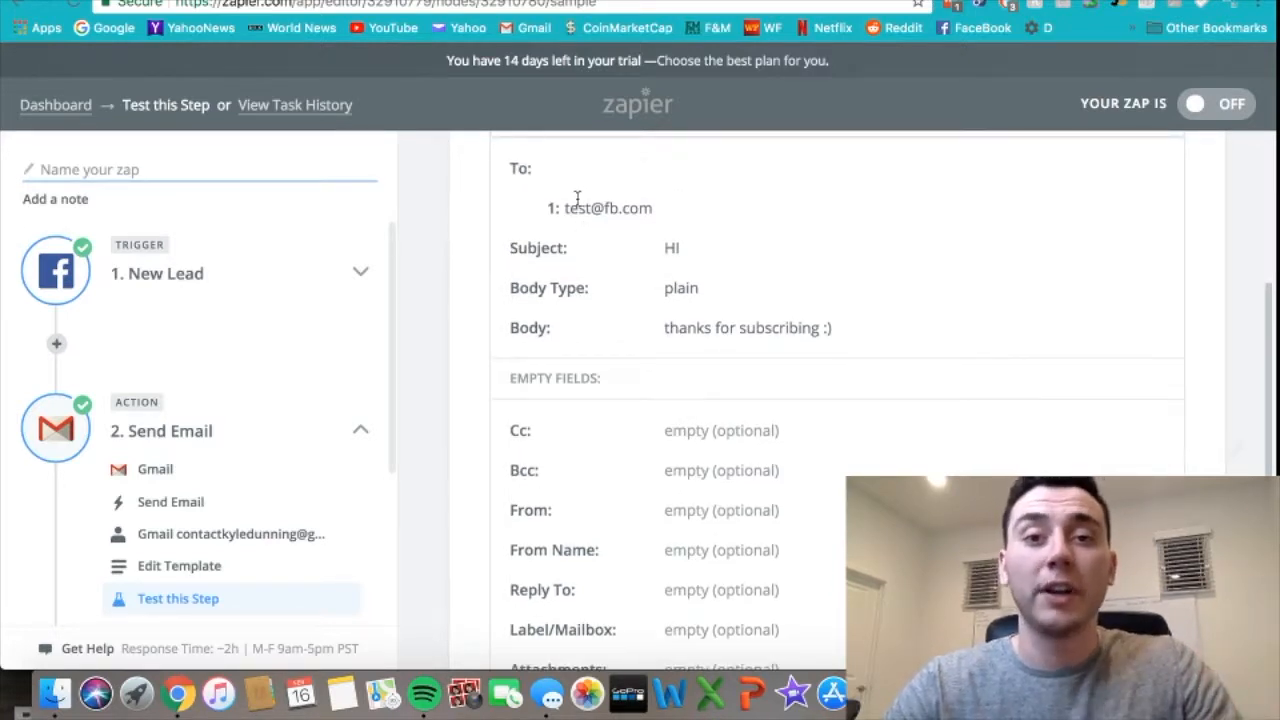
scroll(577, 197, "down", 1)
scroll(774, 437, "down", 5)
left_click(529, 580)
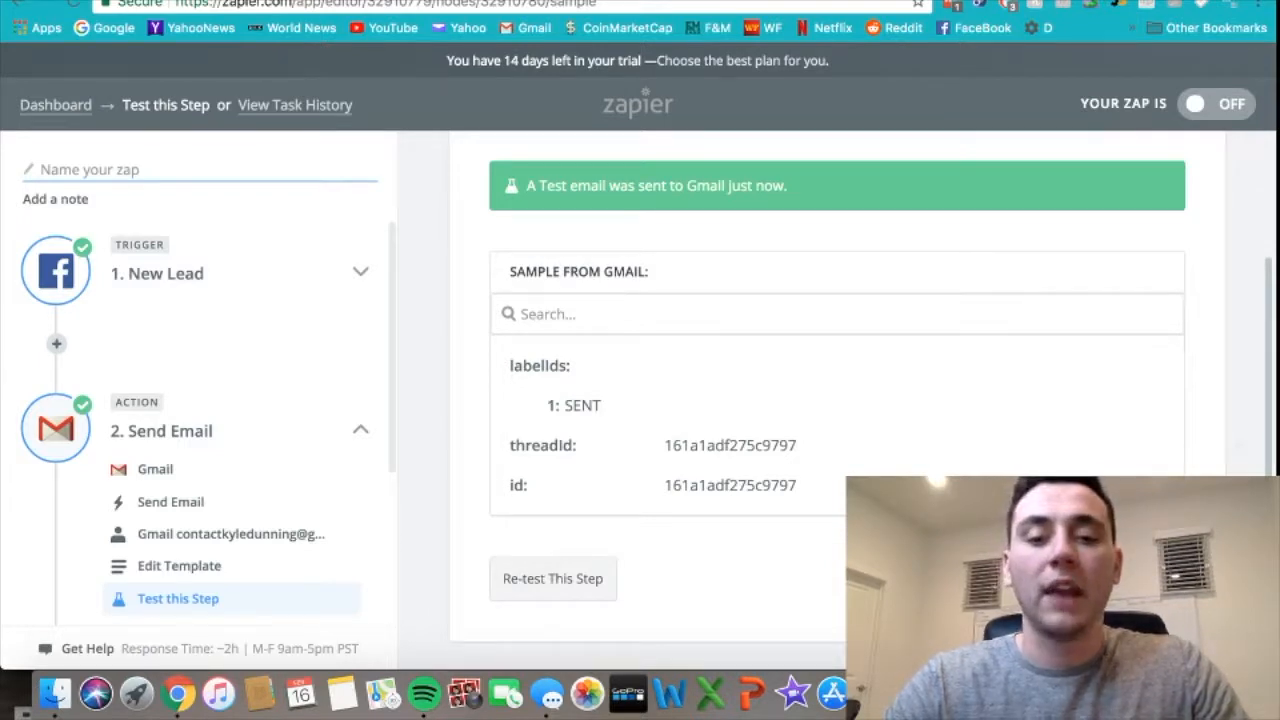
Finish the Send Email step and name the Zap "autoresponder facebook leads".
left_click(1142, 579)
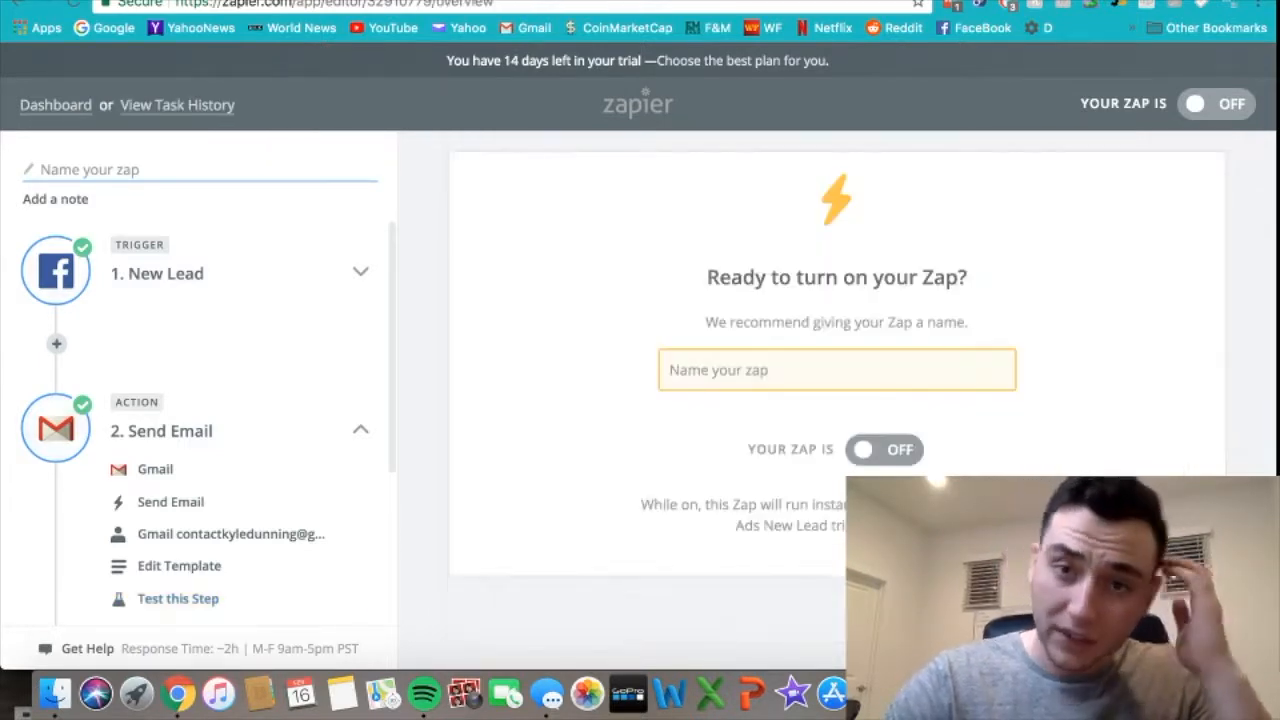
left_click(794, 364)
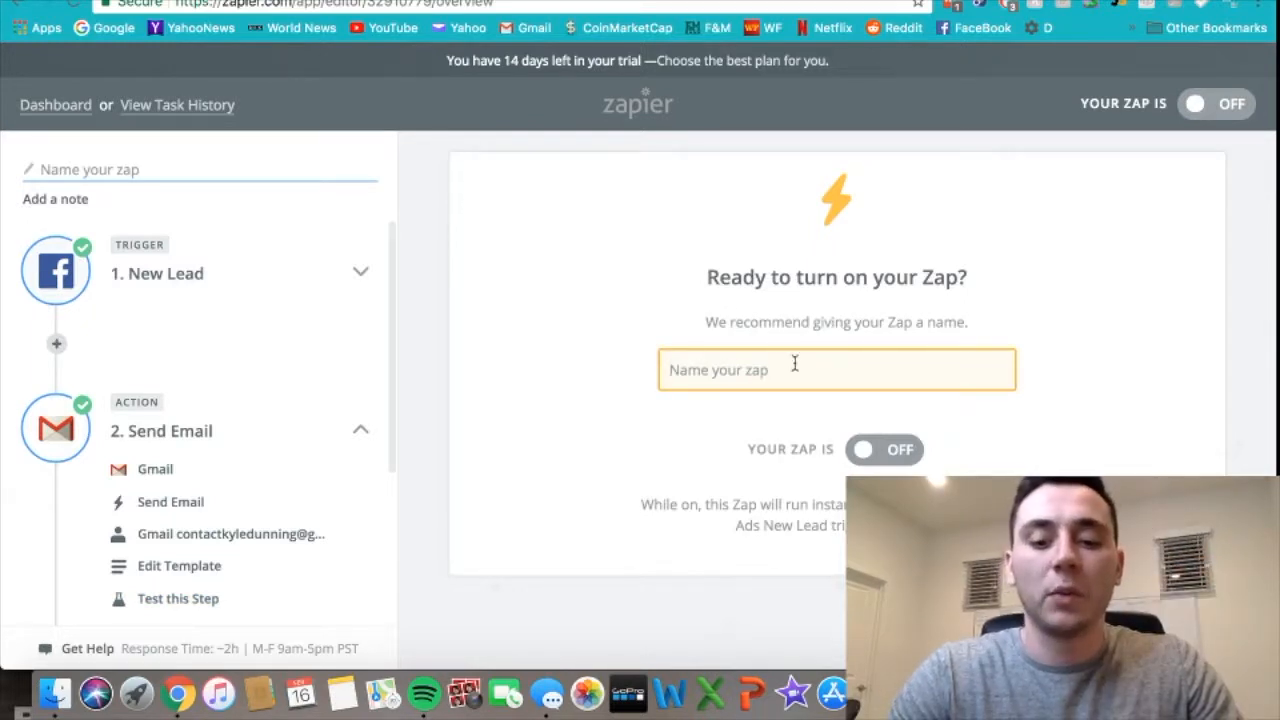
type("autores")
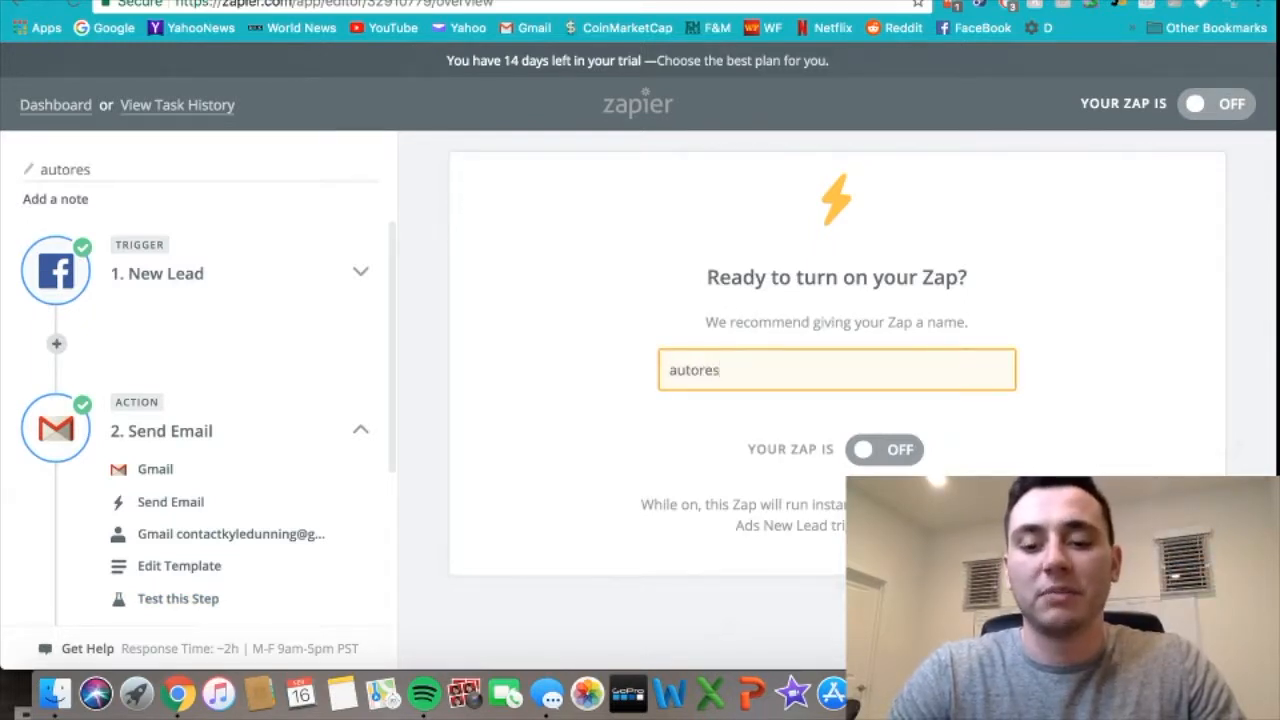
type("ponder facebook leads")
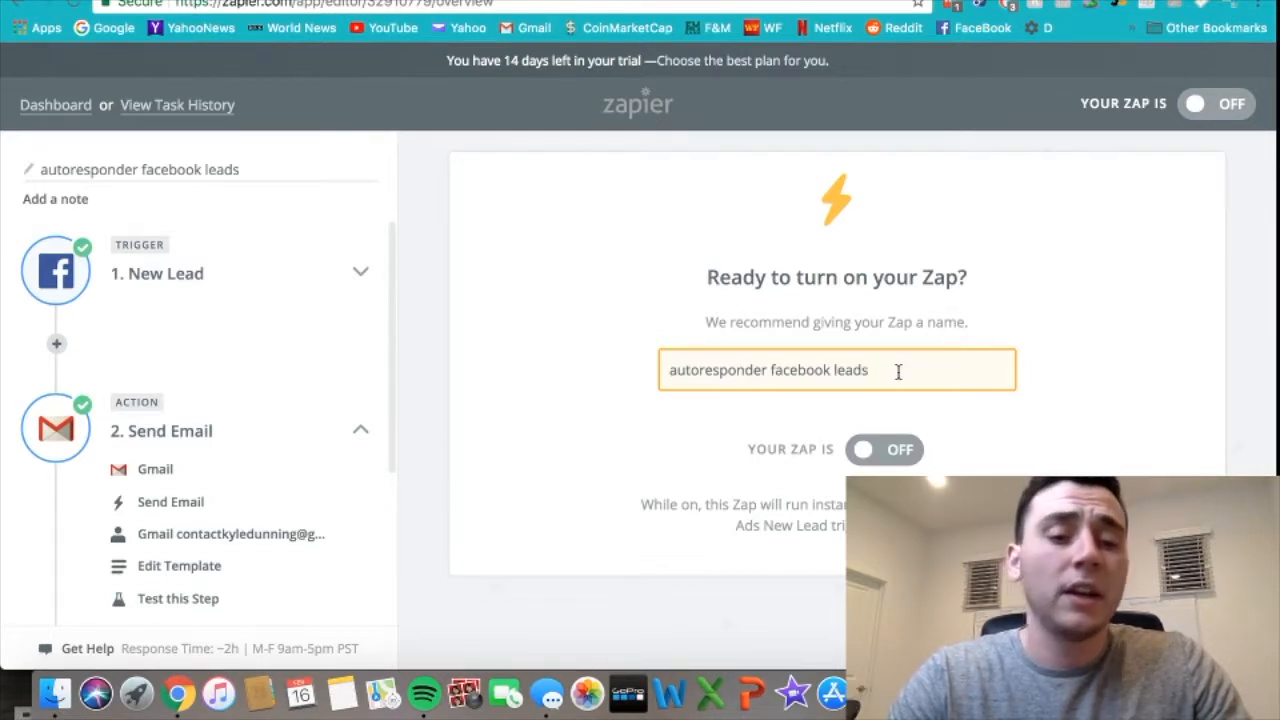
Add a third action step after Send Email and choose Google Sheets as its app.
scroll(190, 364, "down", 3)
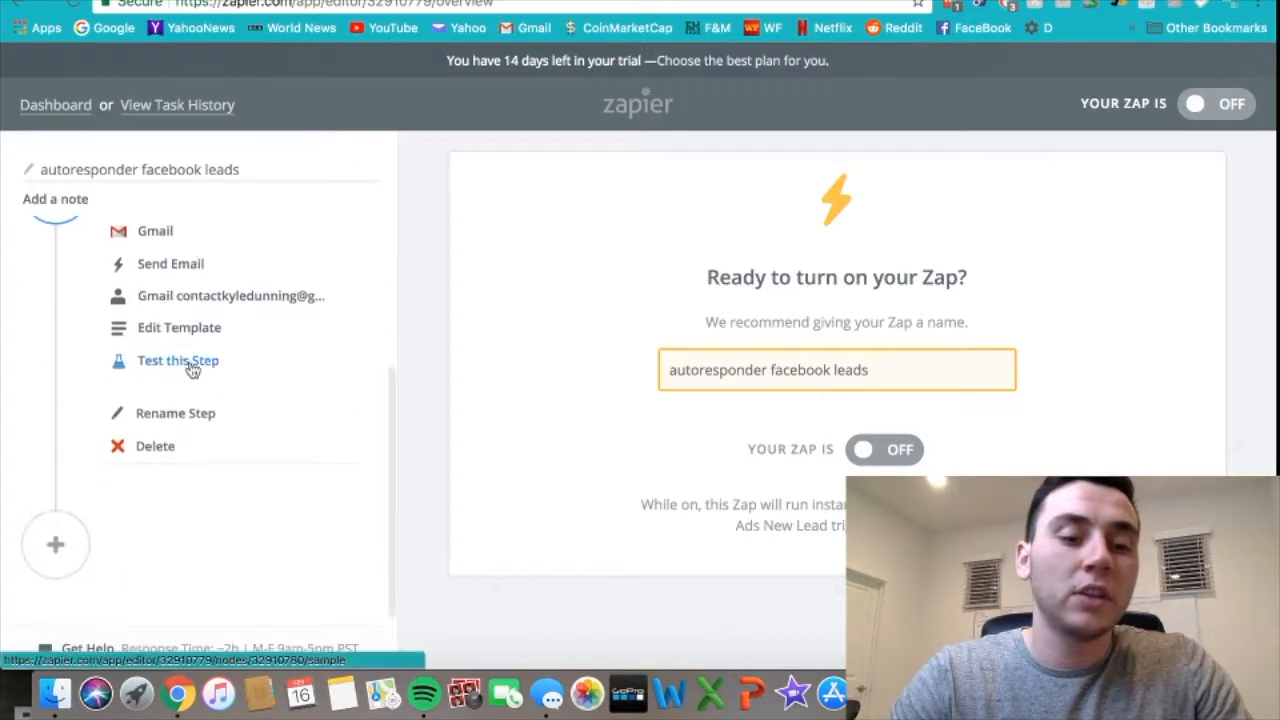
scroll(192, 370, "up", 3)
scroll(192, 370, "down", 1)
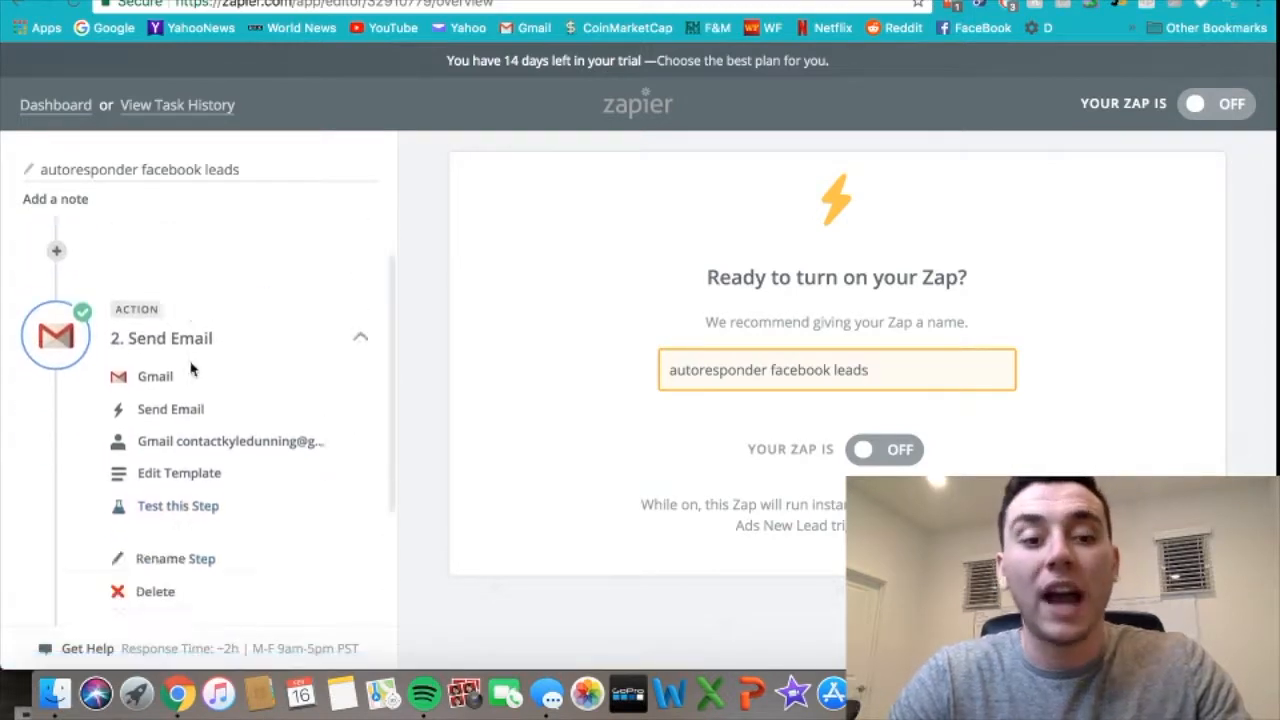
scroll(192, 370, "down", 2)
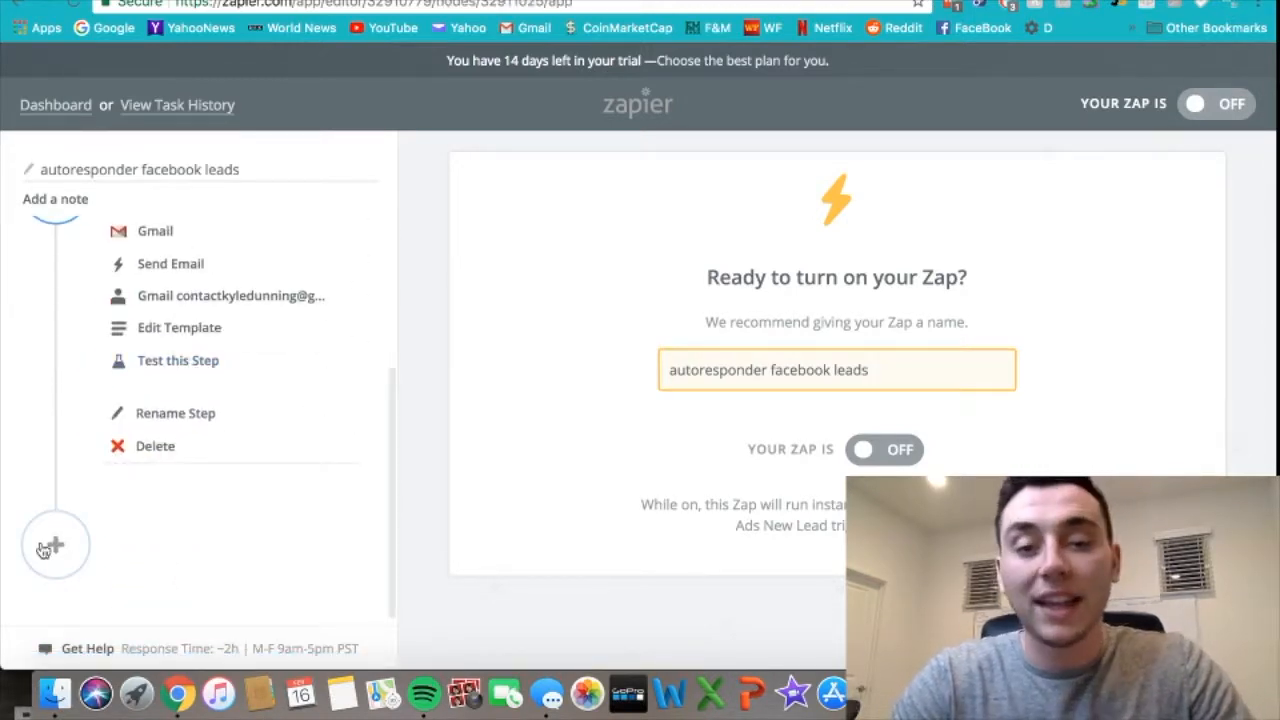
left_click(50, 546)
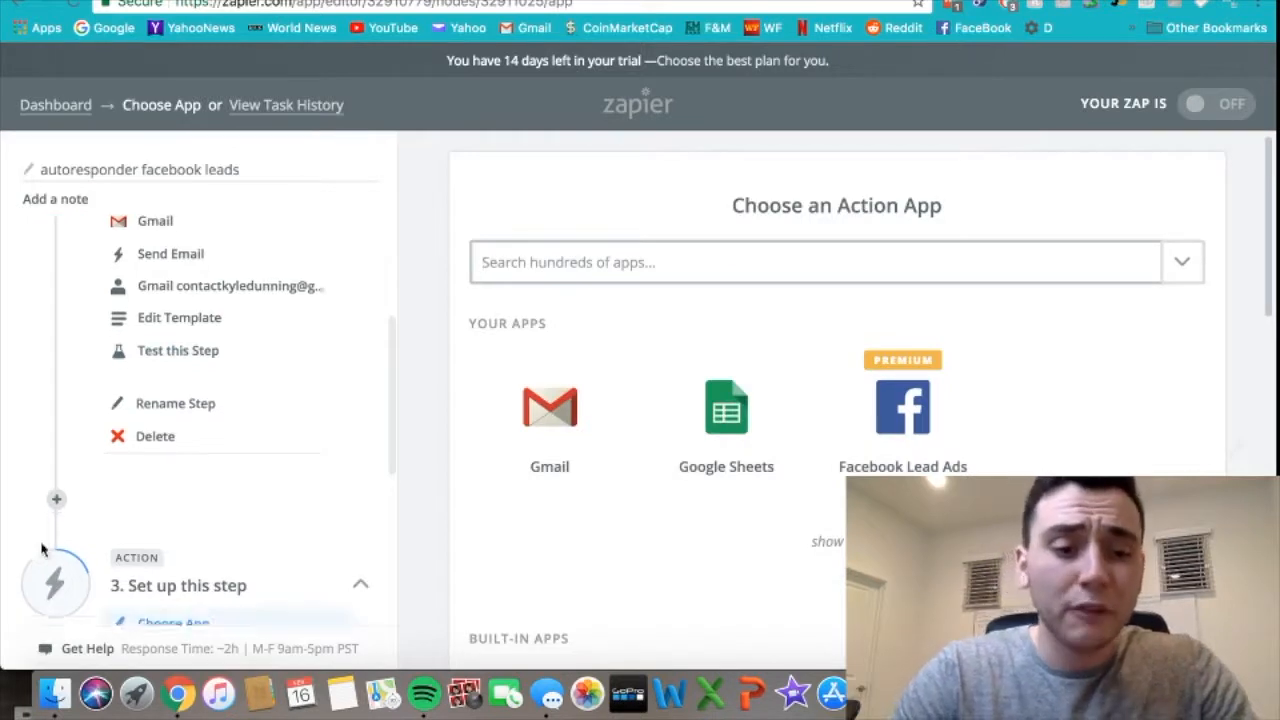
left_click(731, 417)
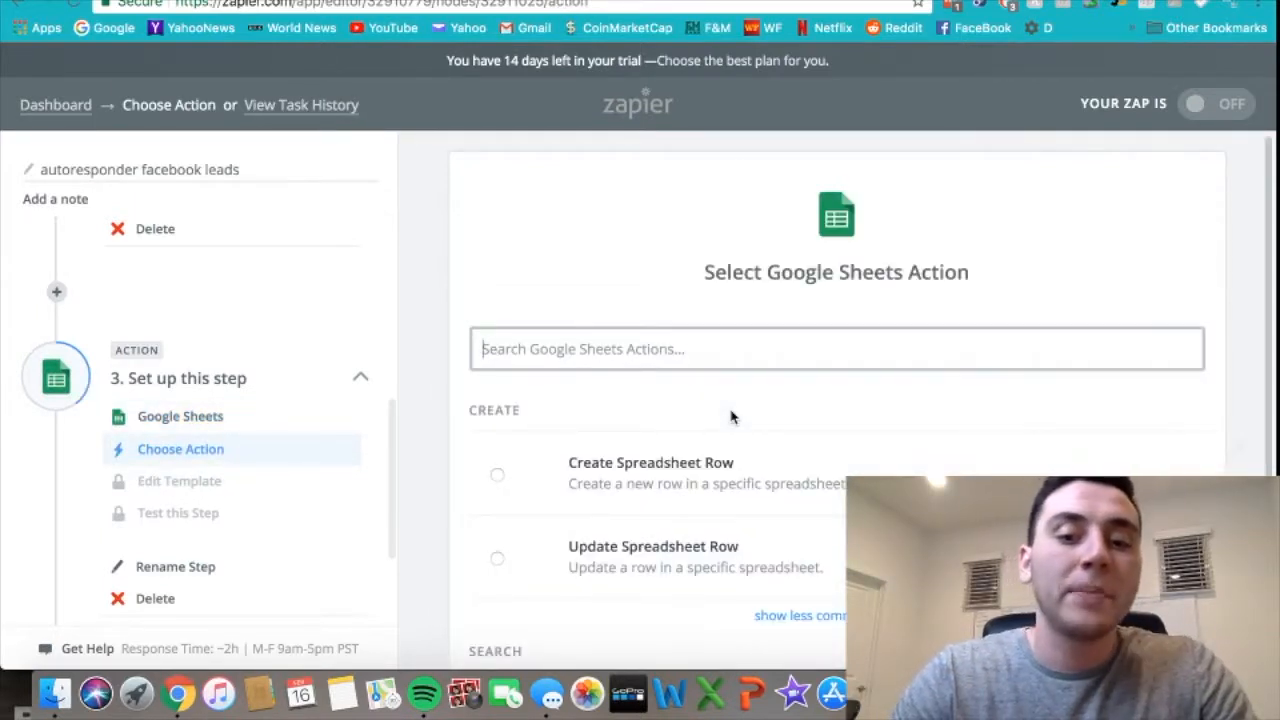
Choose the Create Spreadsheet Row action and continue with the connected Google Sheets account.
left_click(563, 482)
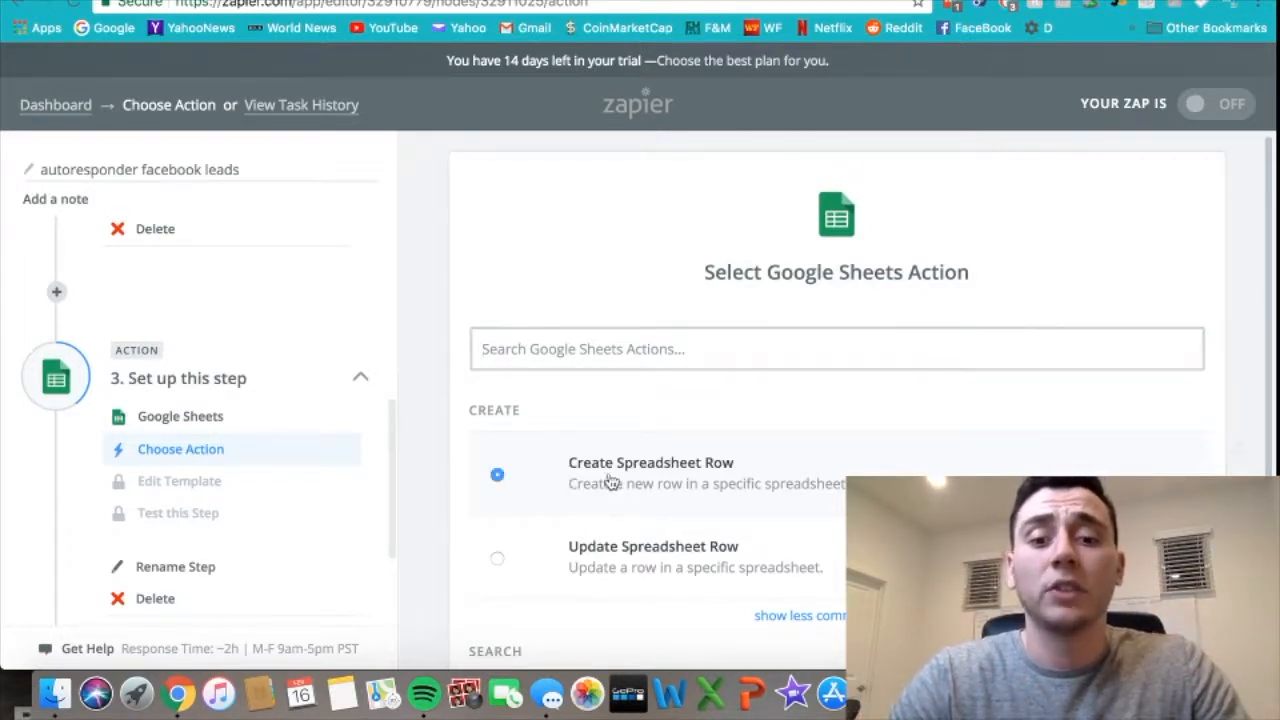
scroll(677, 481, "down", 5)
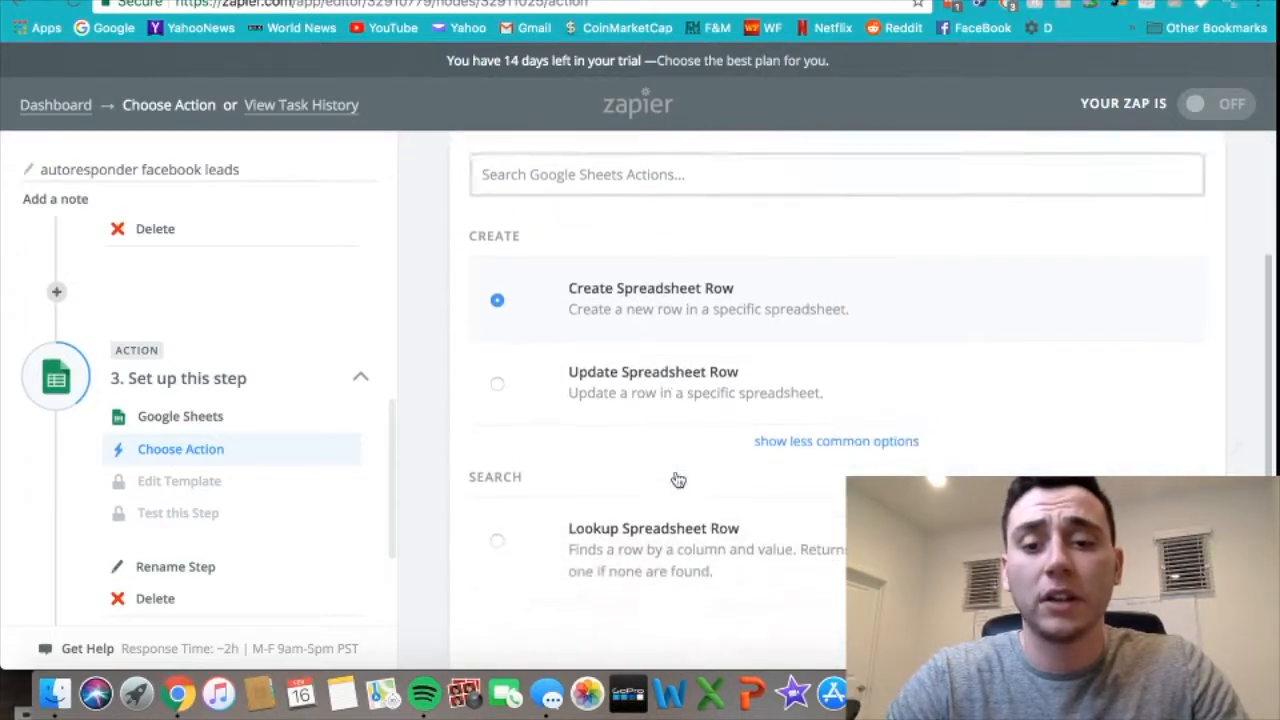
left_click(1136, 592)
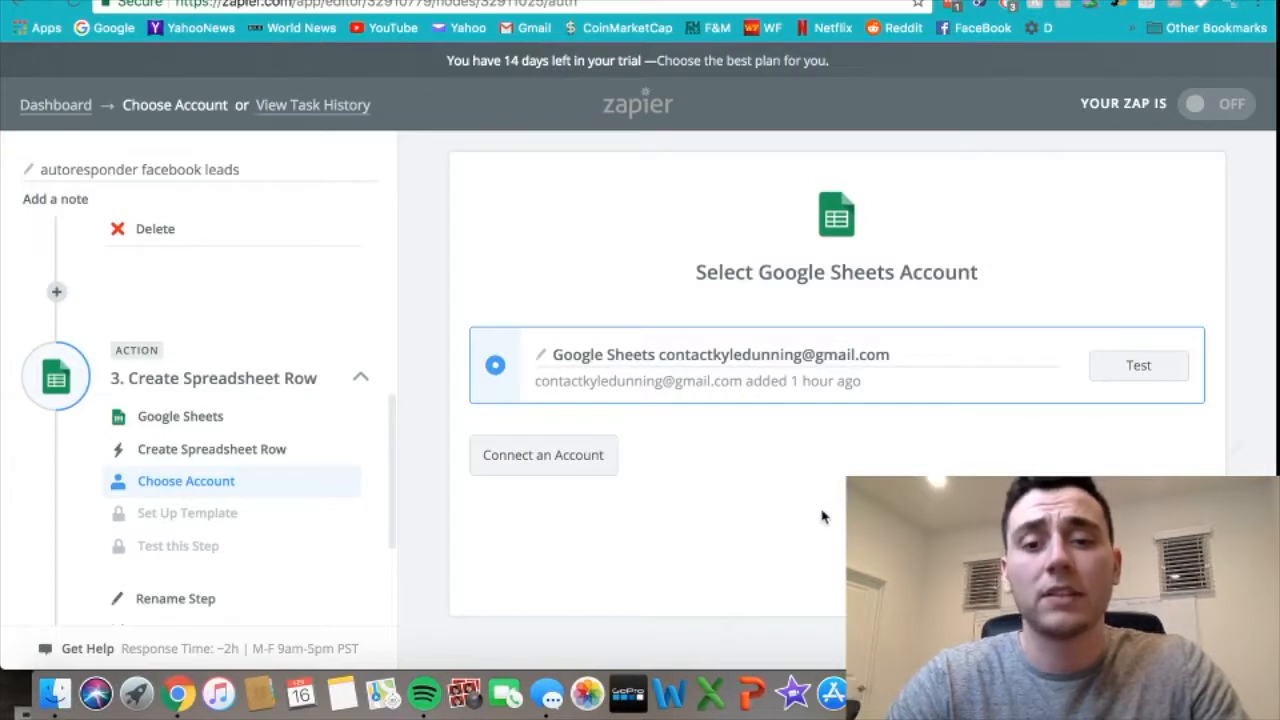
left_click(1136, 575)
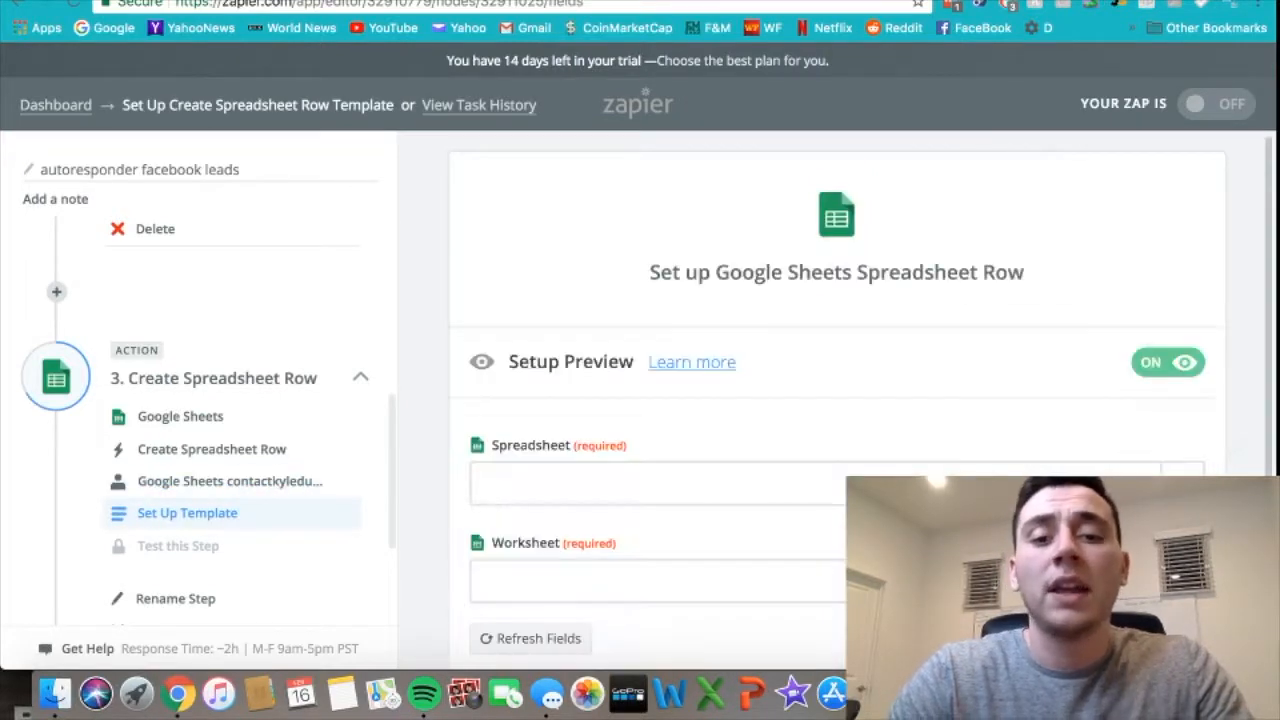
Select the "Email leads FB" spreadsheet and its Sheet1 worksheet as the destination for the new row.
left_click(1182, 485)
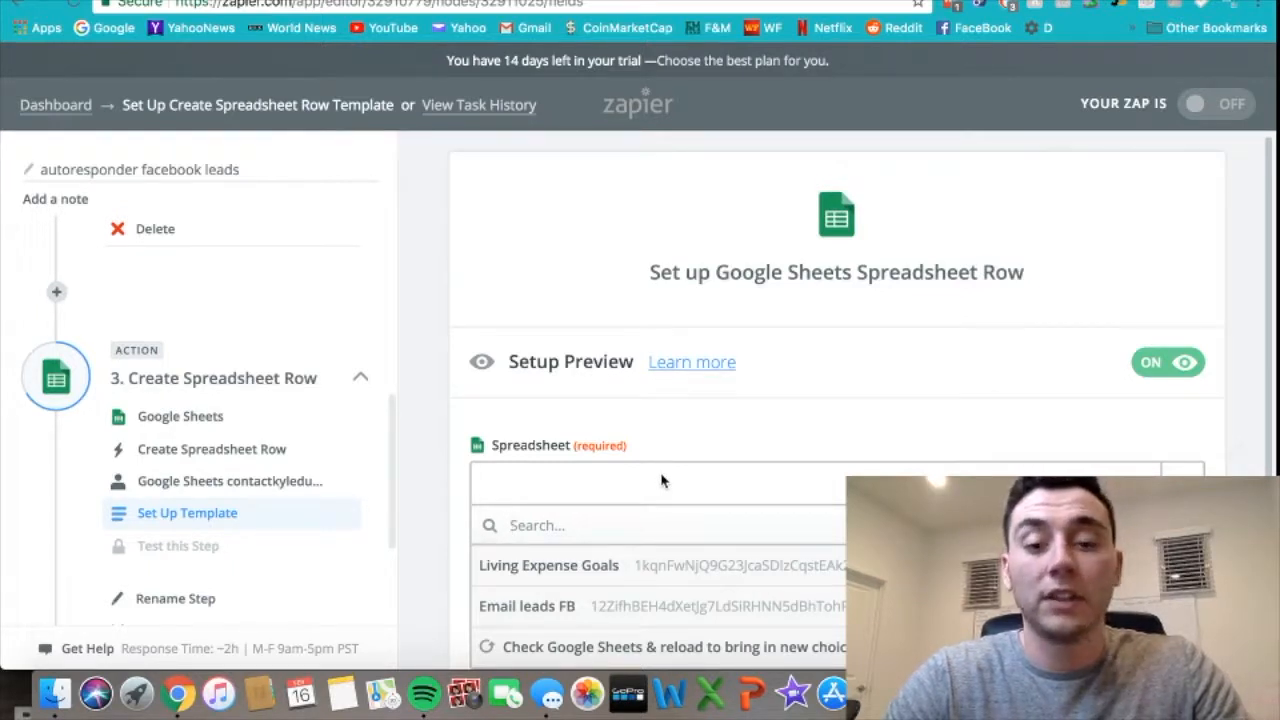
left_click(545, 607)
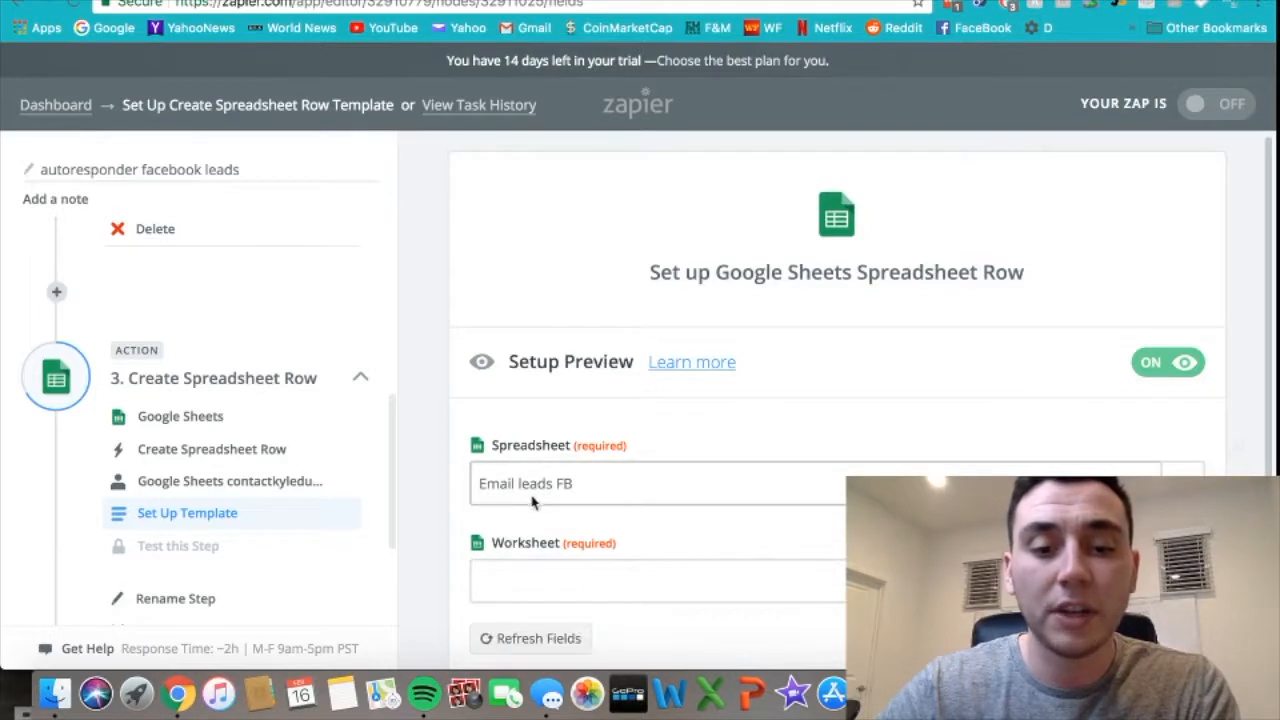
left_click(808, 580)
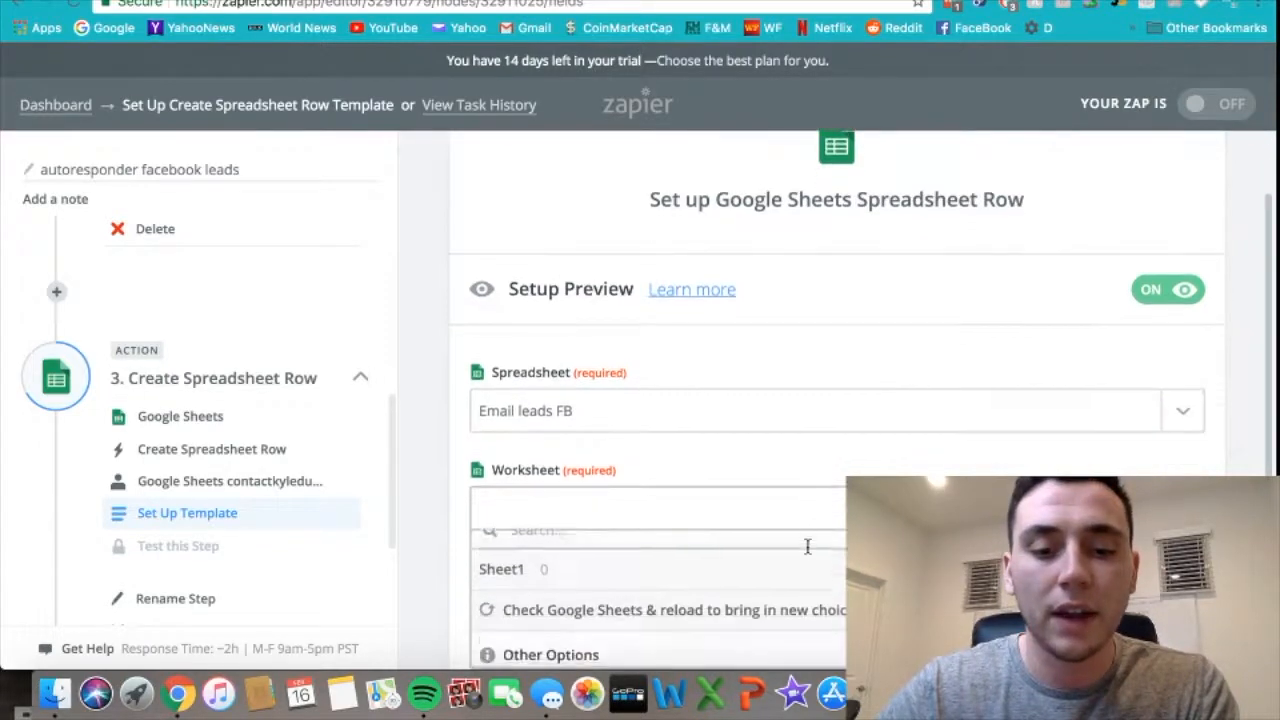
left_click(548, 556)
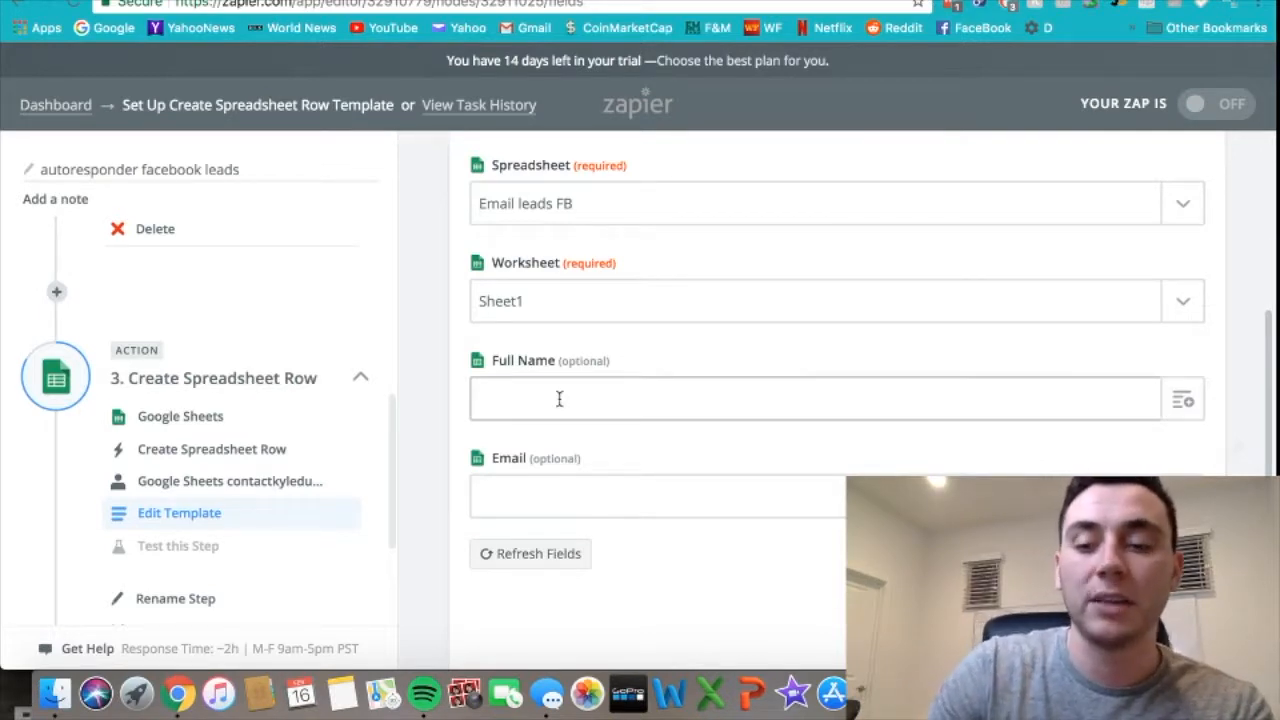
Map the Full Name field of the New Lead step into the spreadsheet row's Full Name column.
left_click(1190, 400)
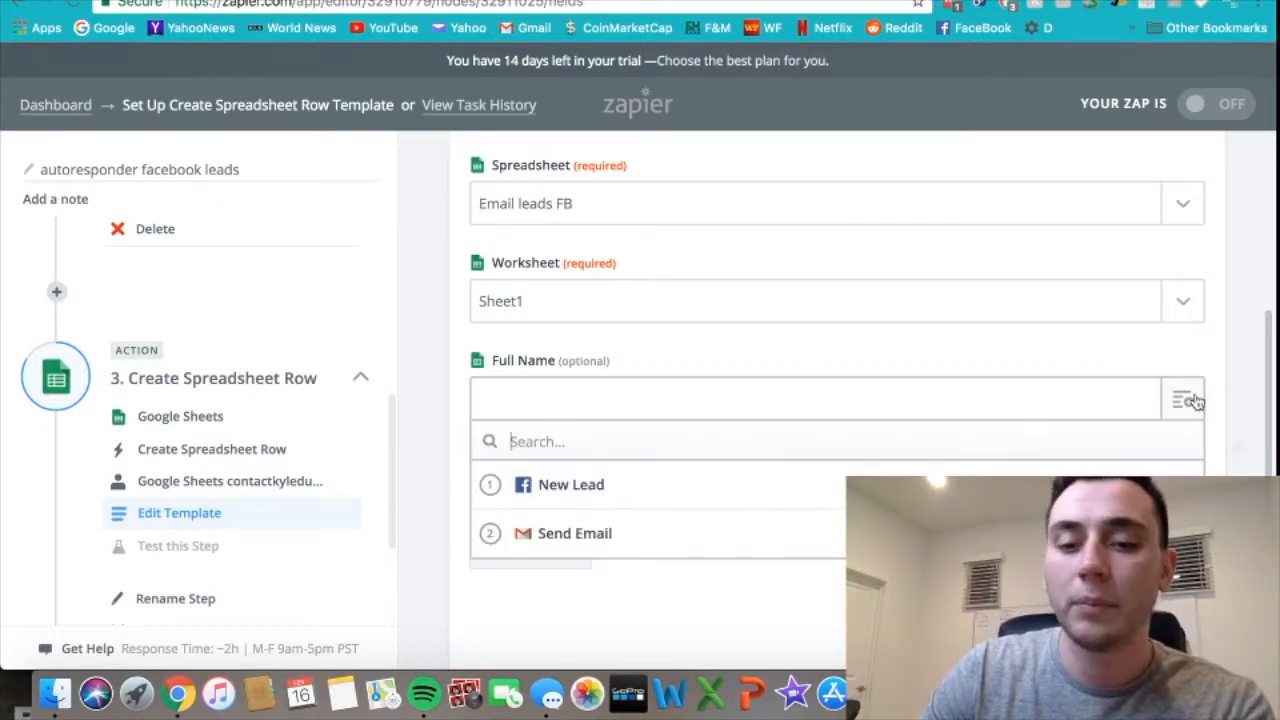
left_click(538, 492)
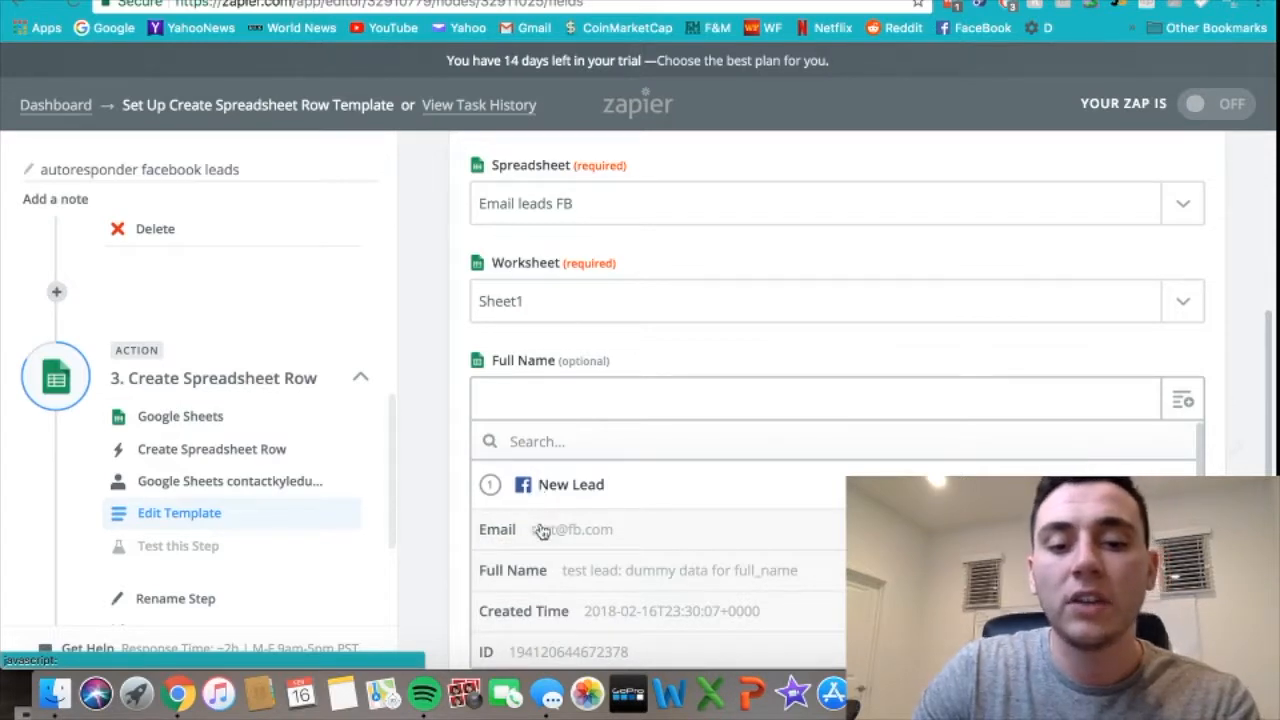
left_click(516, 570)
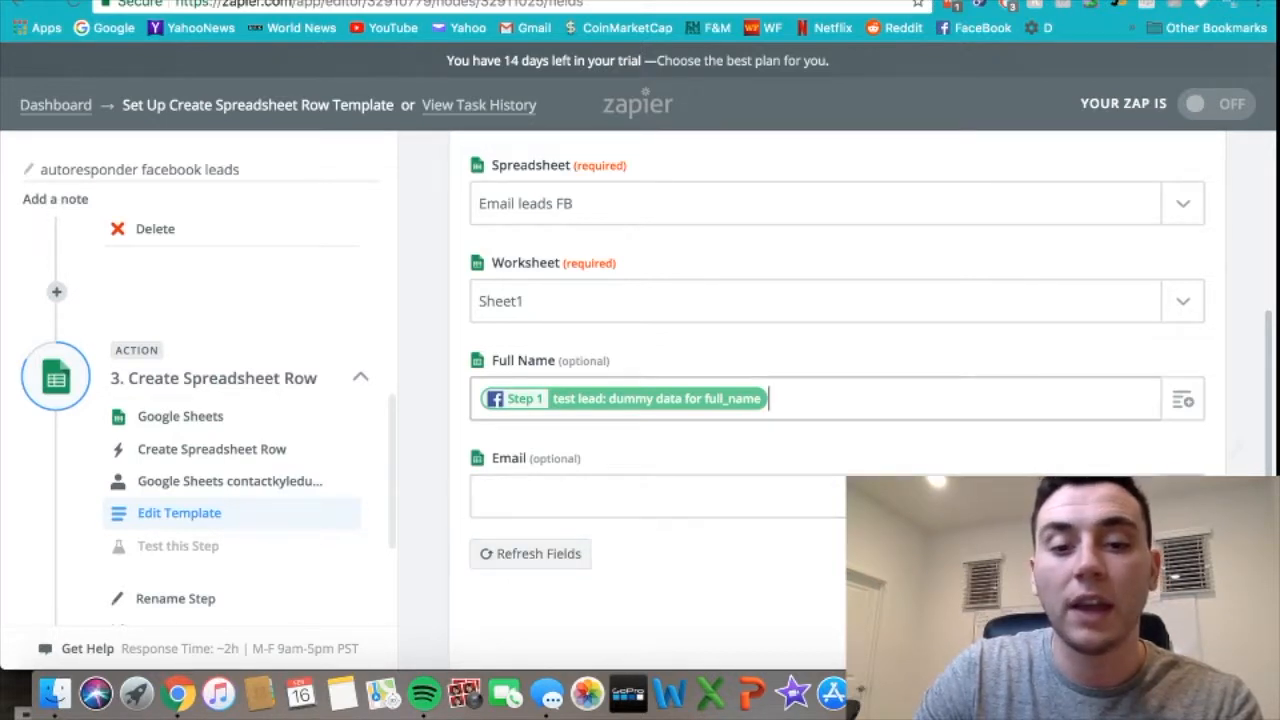
Map the Email field of the New Lead step into the spreadsheet row's Email column.
left_click(800, 497)
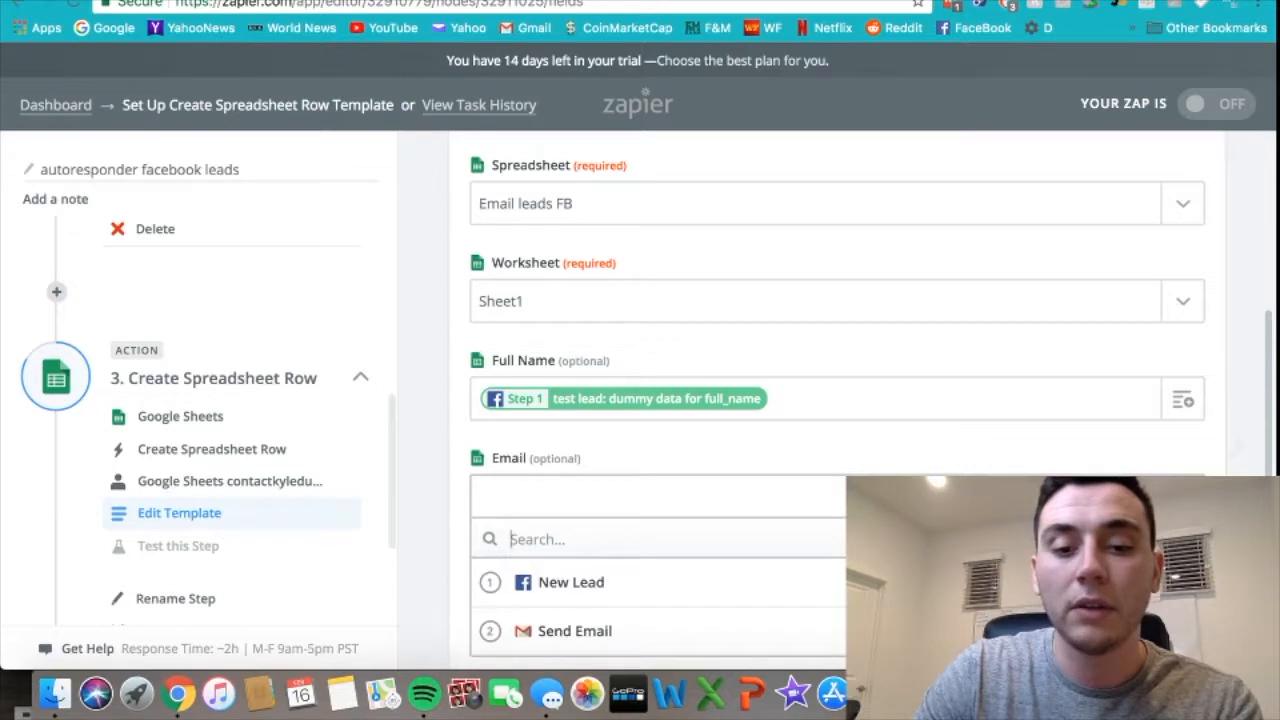
left_click(553, 588)
scroll(553, 595, "down", 2)
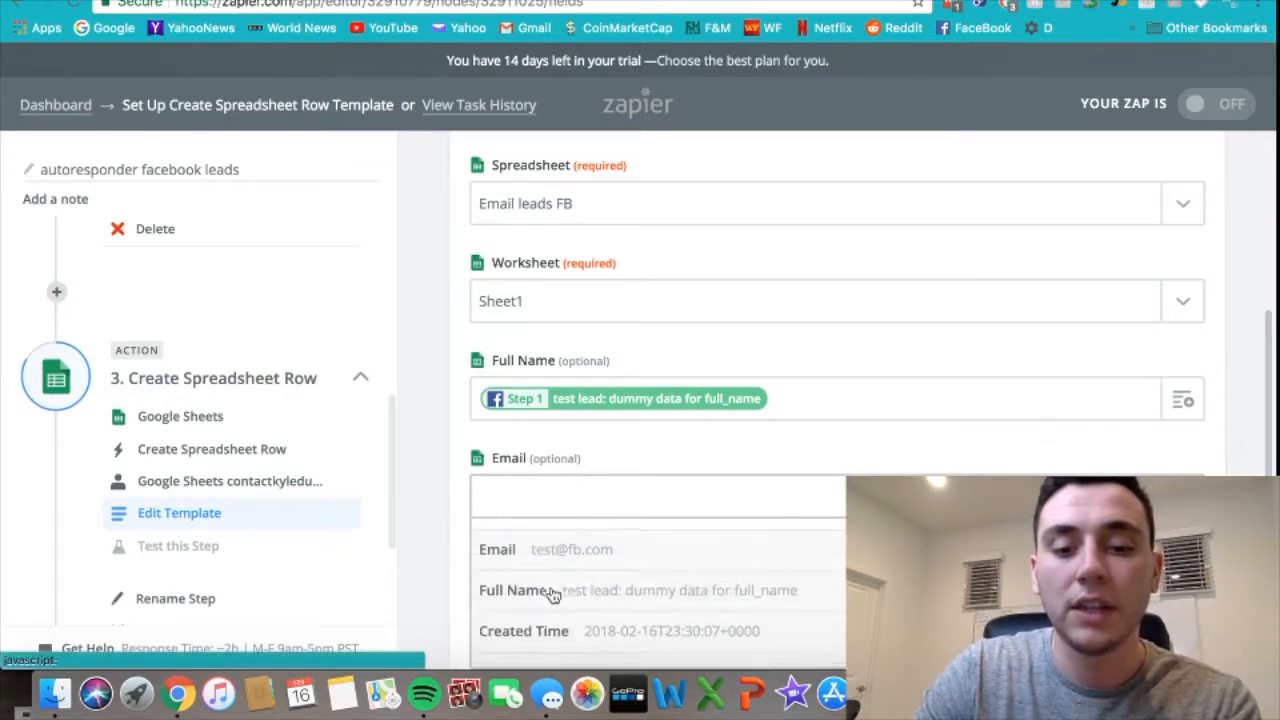
scroll(553, 595, "down", 1)
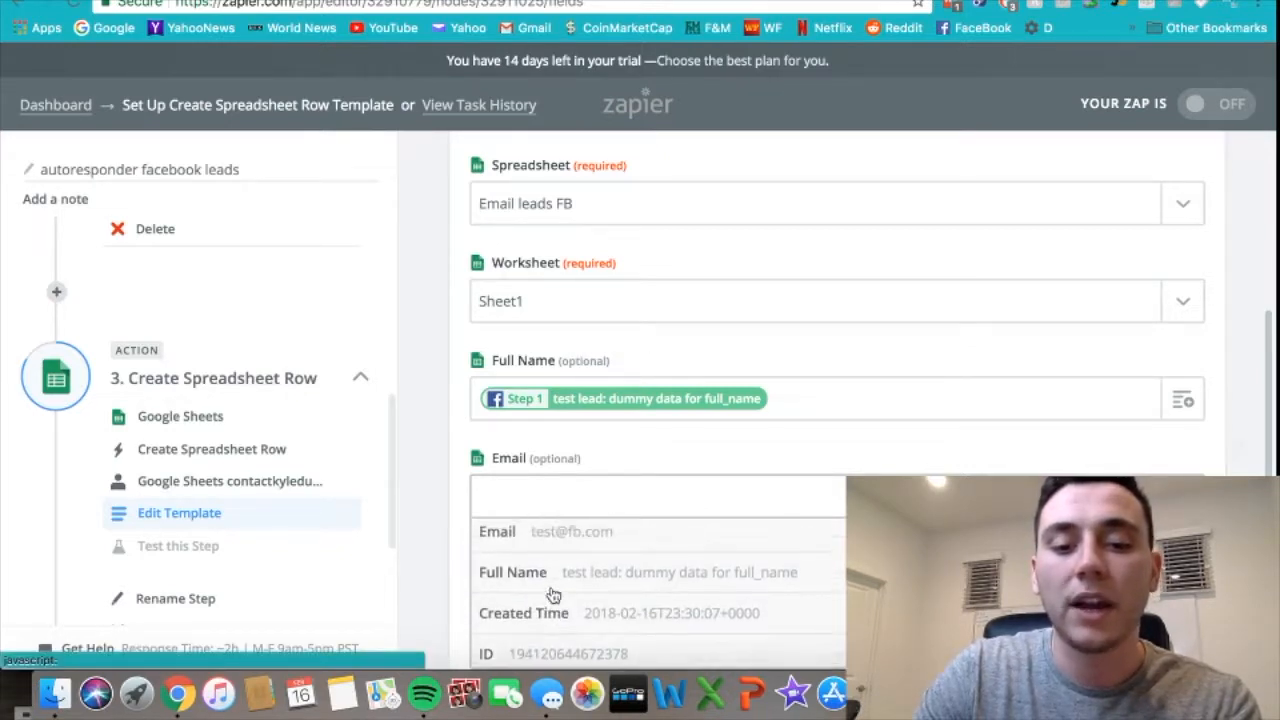
left_click(553, 537)
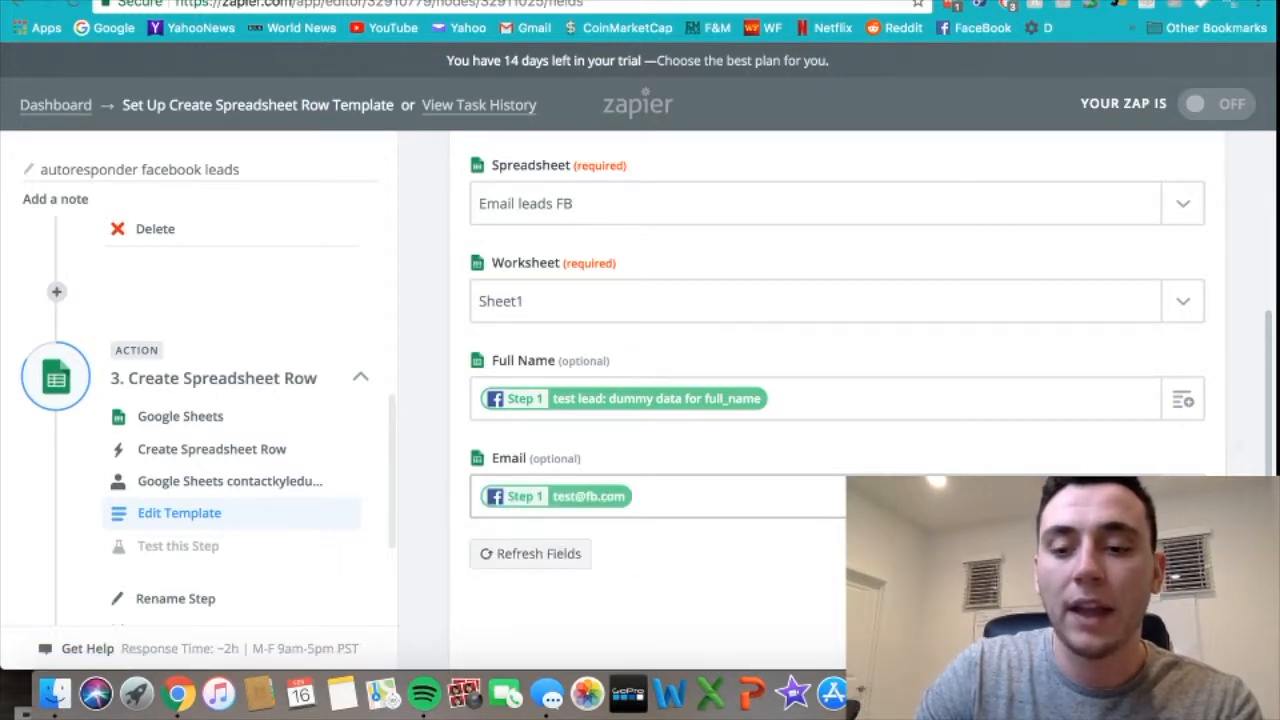
Send a test row to Google Sheets from the Create Spreadsheet Row step and finish that step.
left_click(1148, 622)
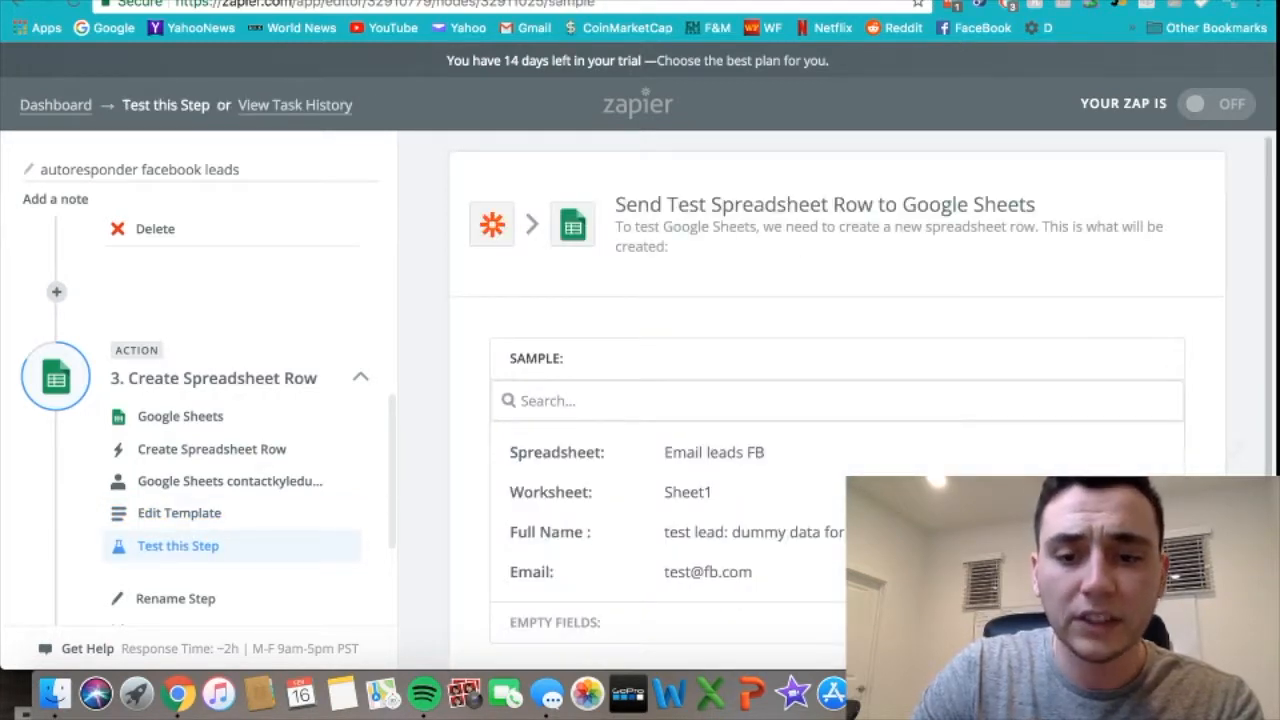
scroll(465, 497, "down", 3)
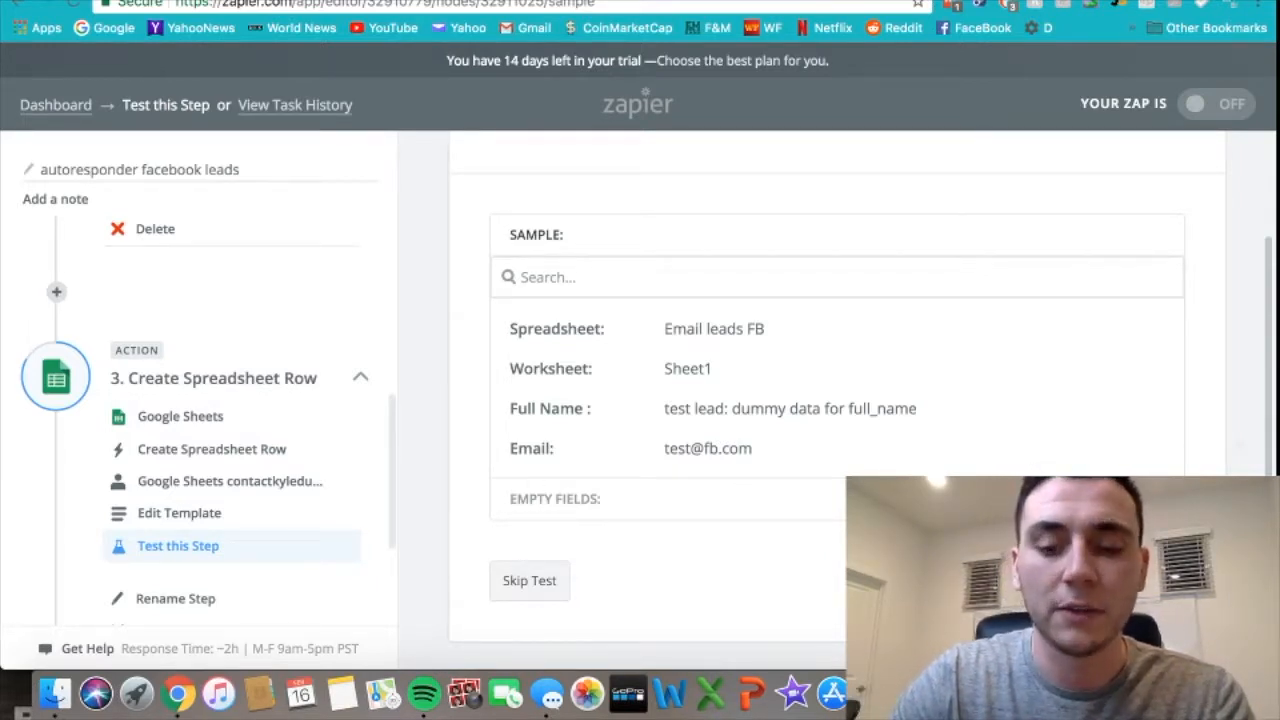
left_click(1085, 580)
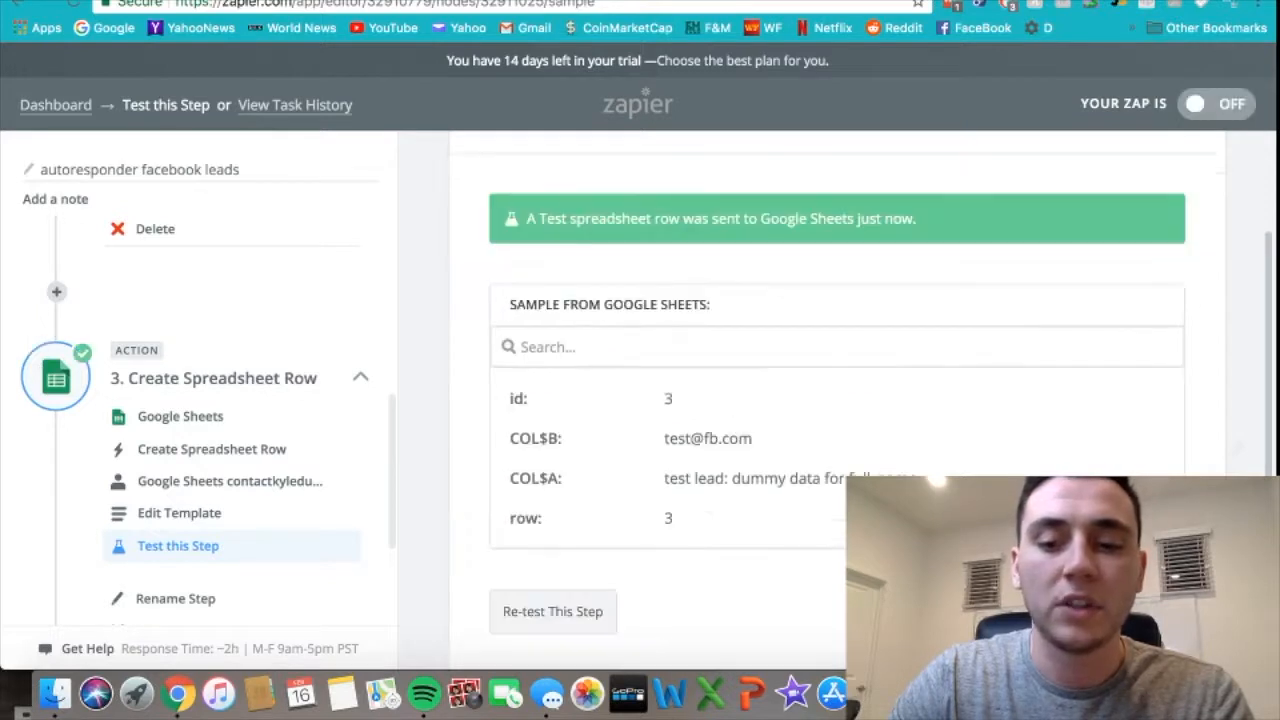
left_click(1145, 611)
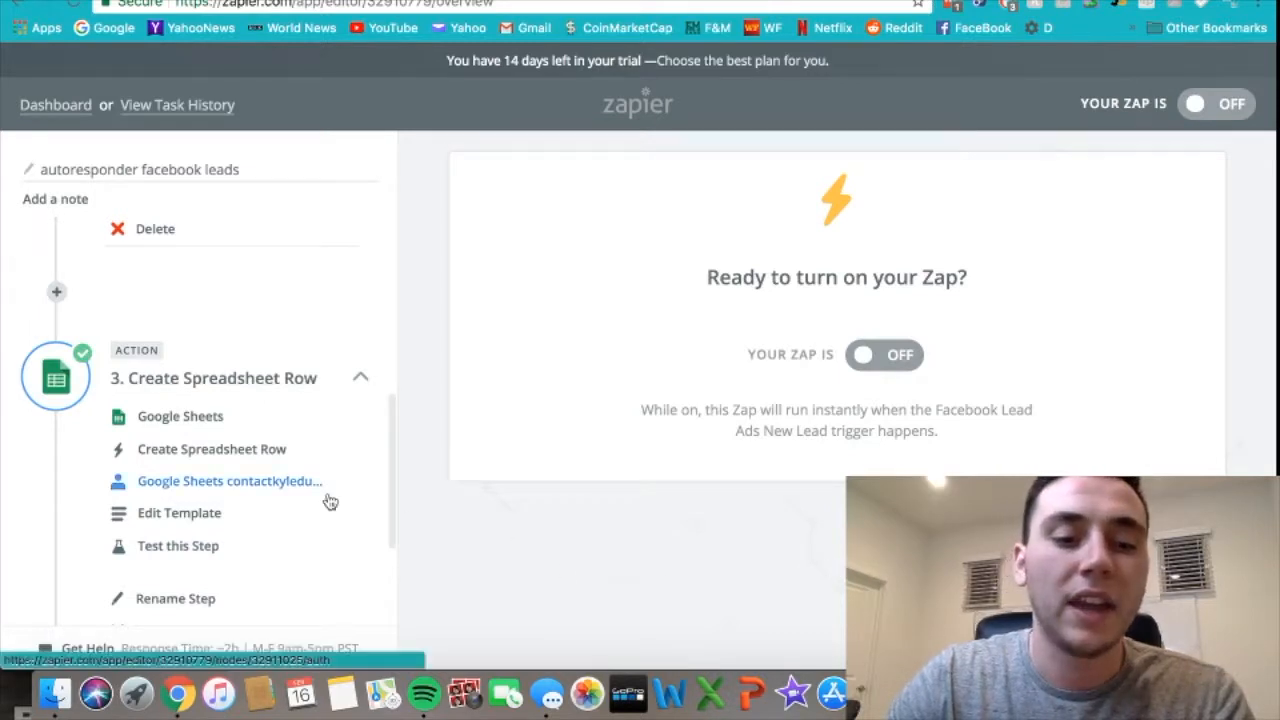
scroll(330, 501, "down", 3)
scroll(330, 501, "up", 6)
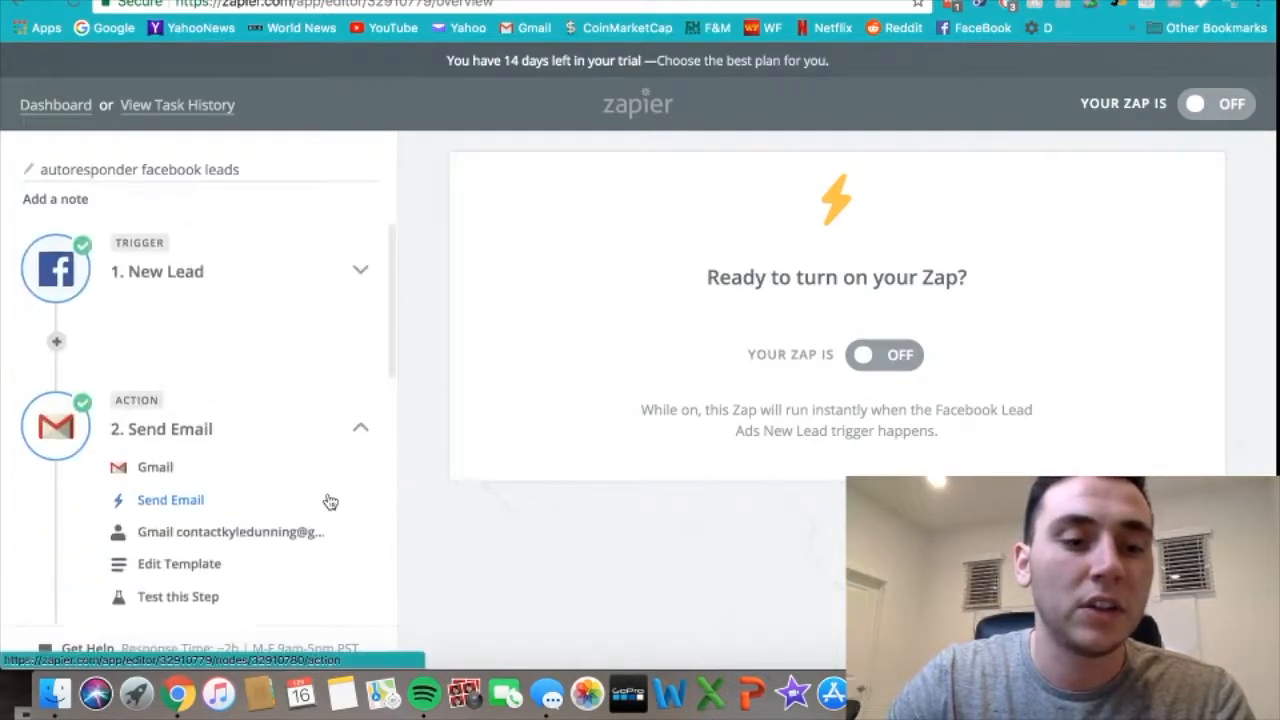
scroll(330, 501, "down", 4)
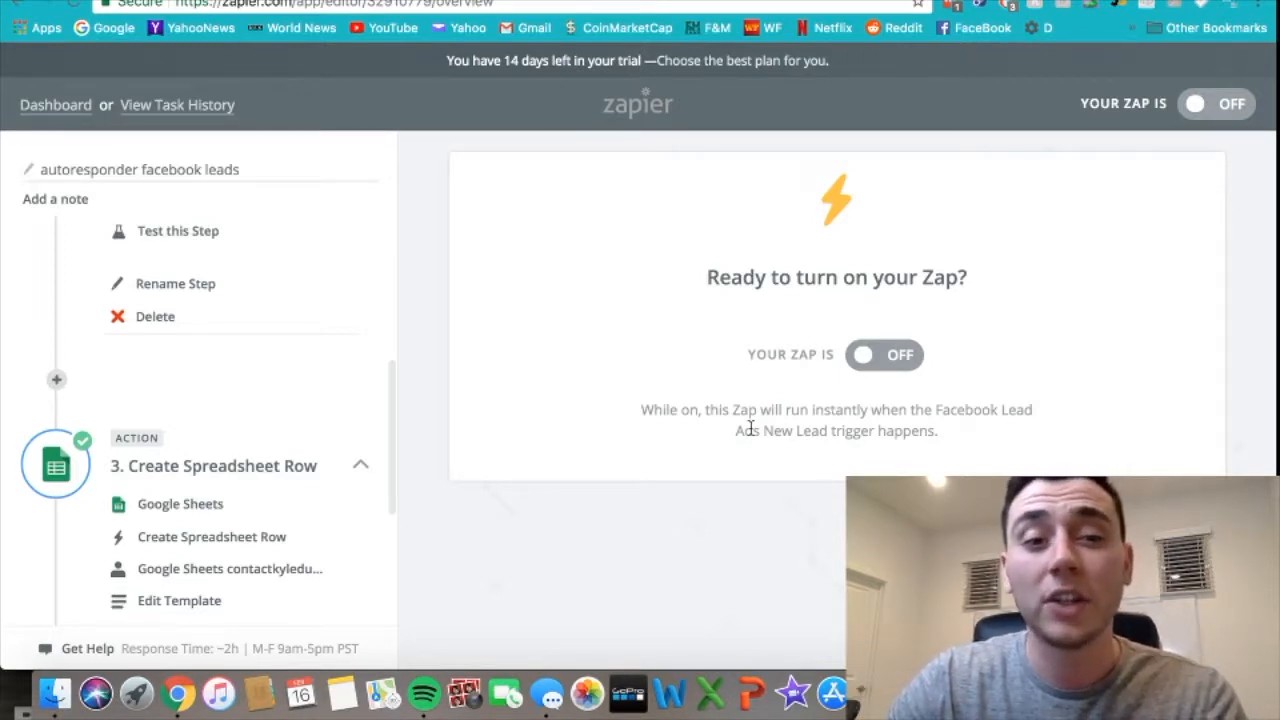
scroll(213, 430, "up", 5)
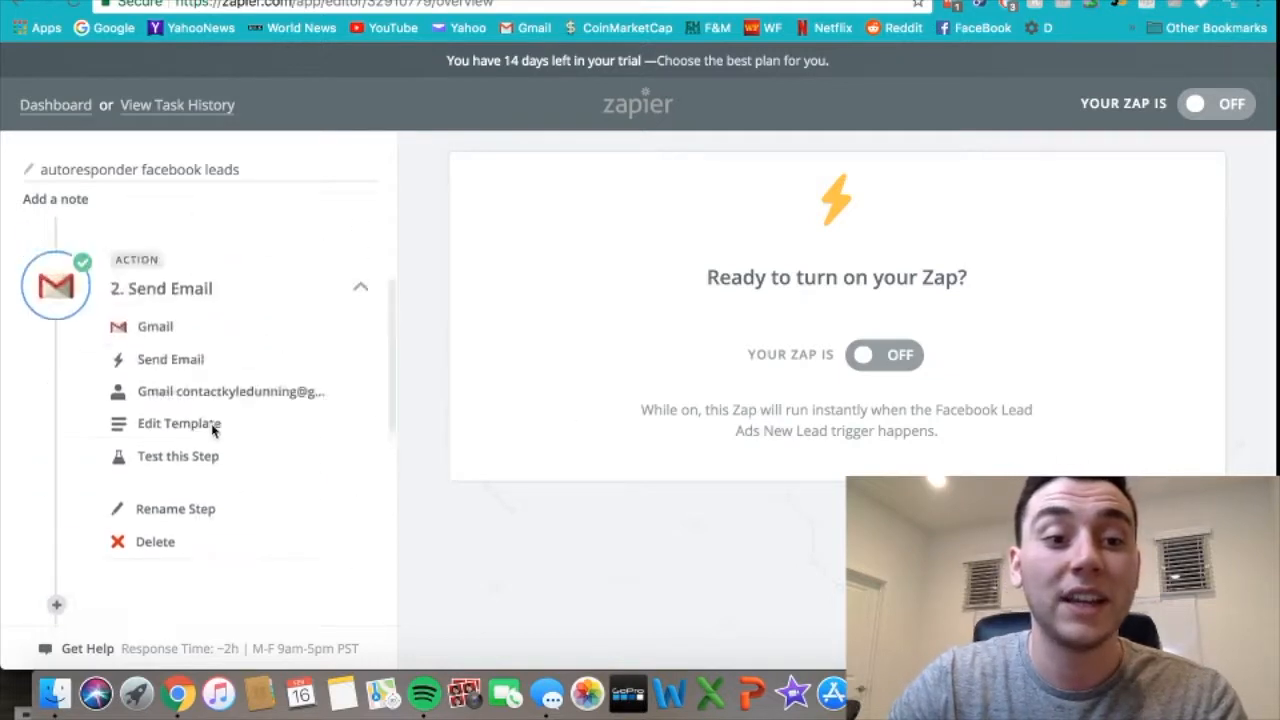